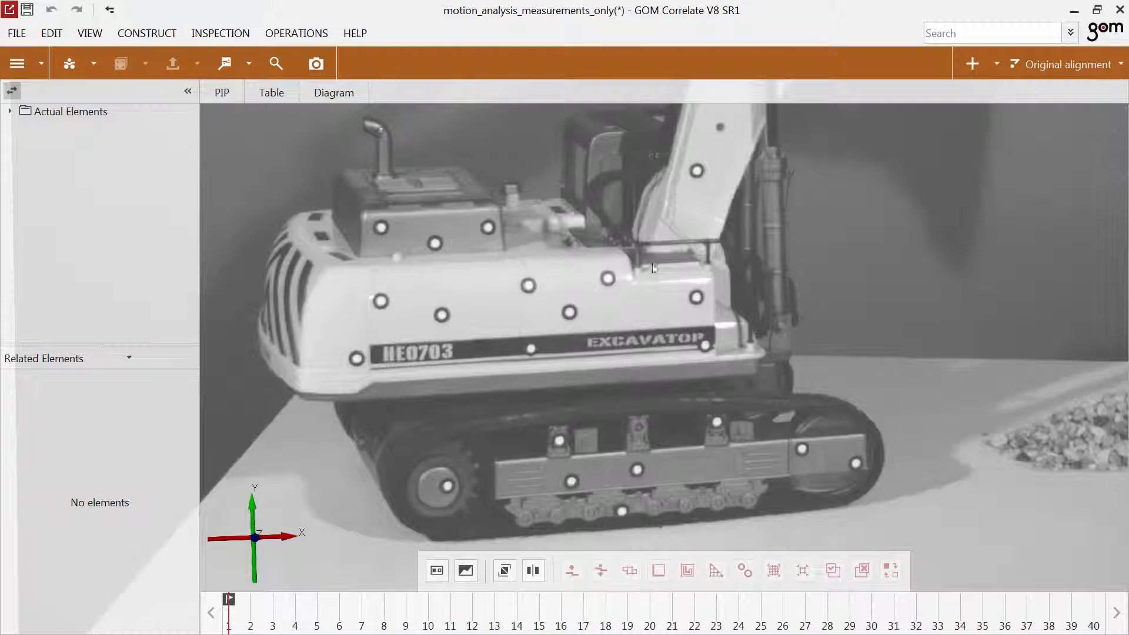
Start creating a point component.
click(467, 571)
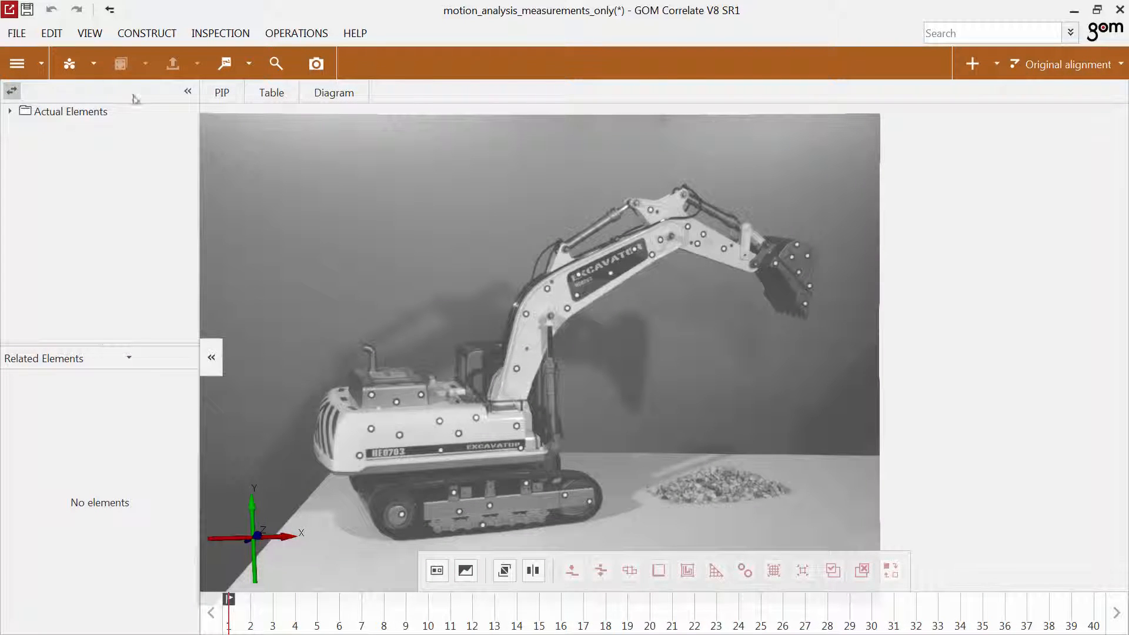
click(89, 66)
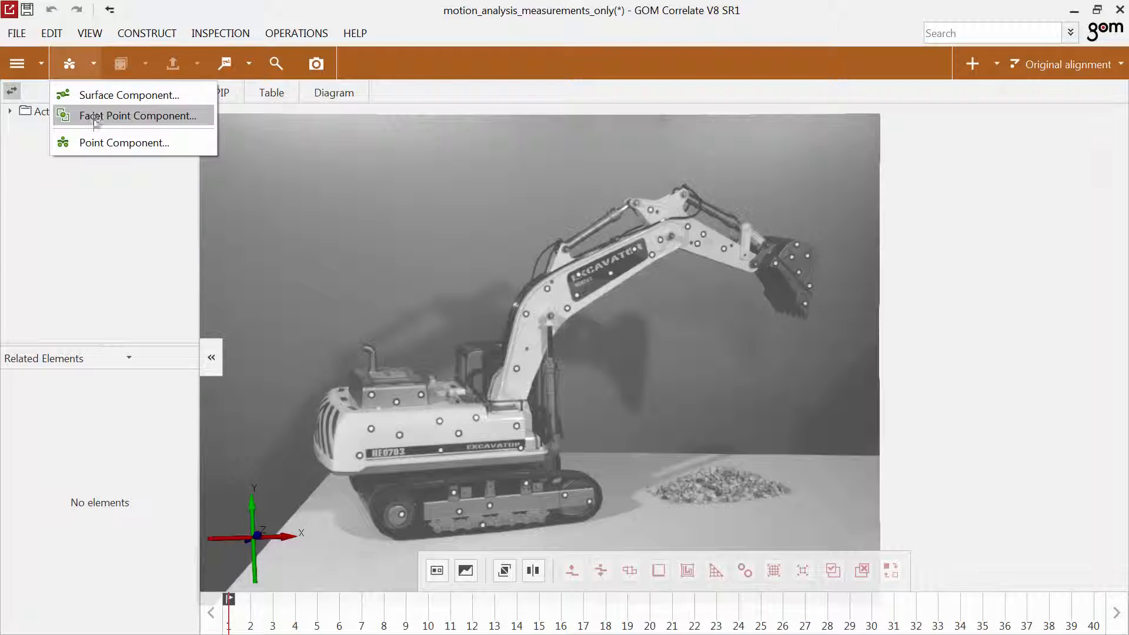
click(95, 141)
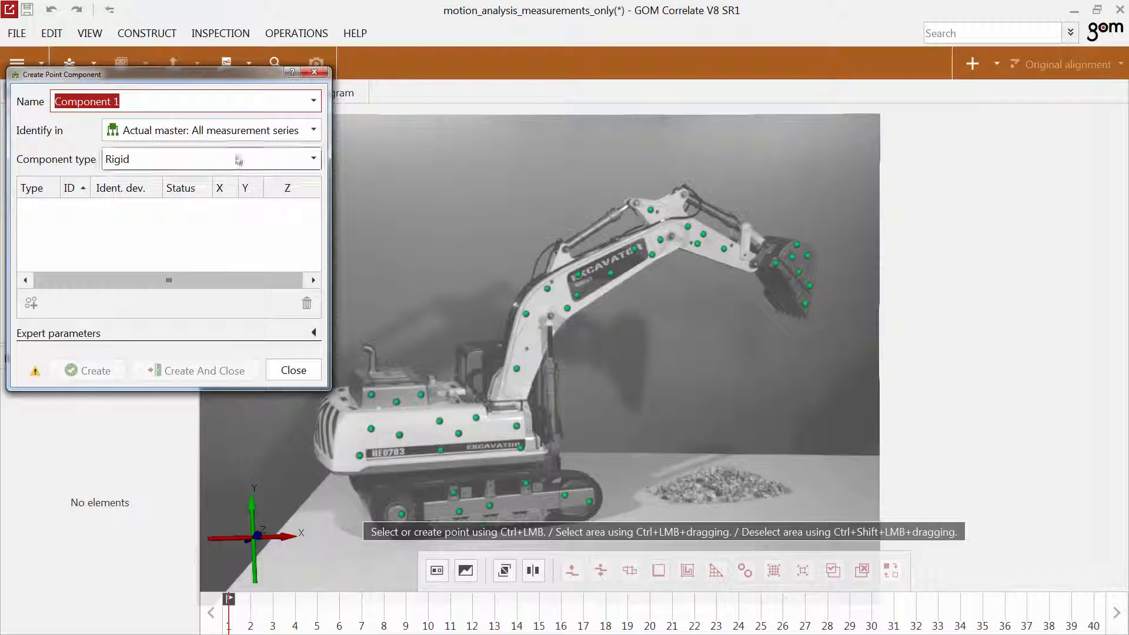
Read the Direct Help page on creating point components and selecting reference points, and close the help.
click(291, 72)
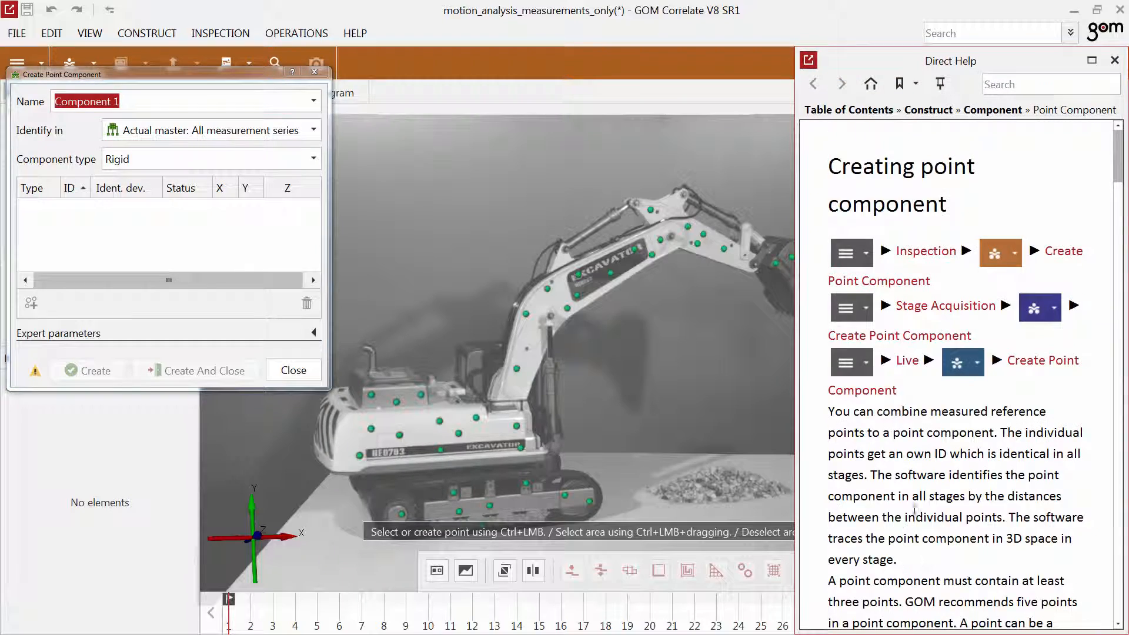
scroll(915, 505, down, 20)
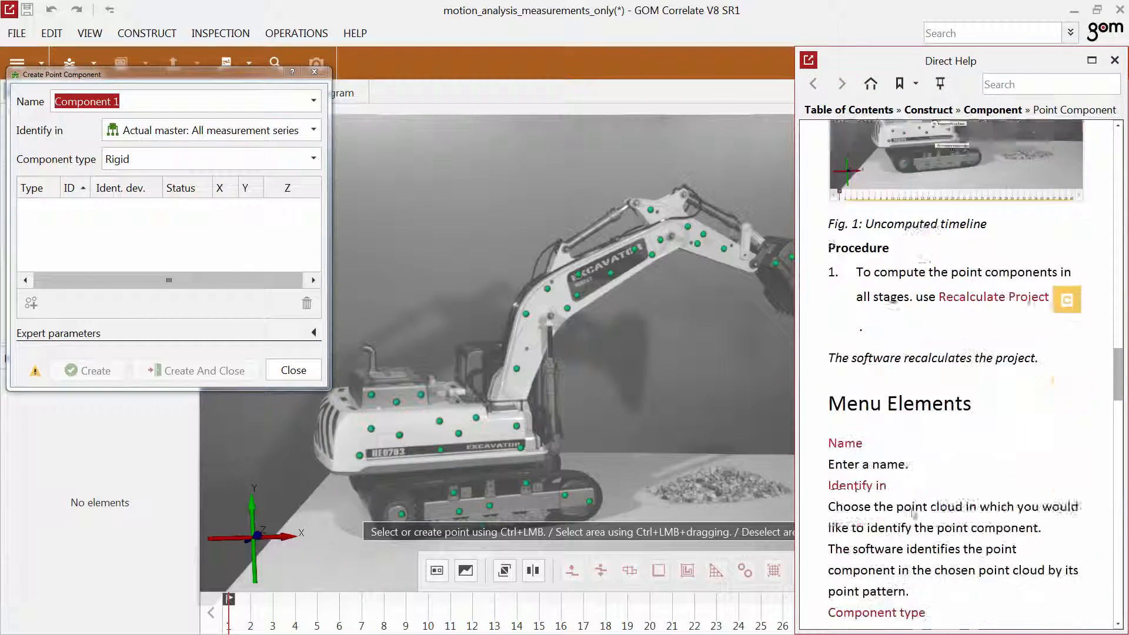
scroll(913, 513, up, 10)
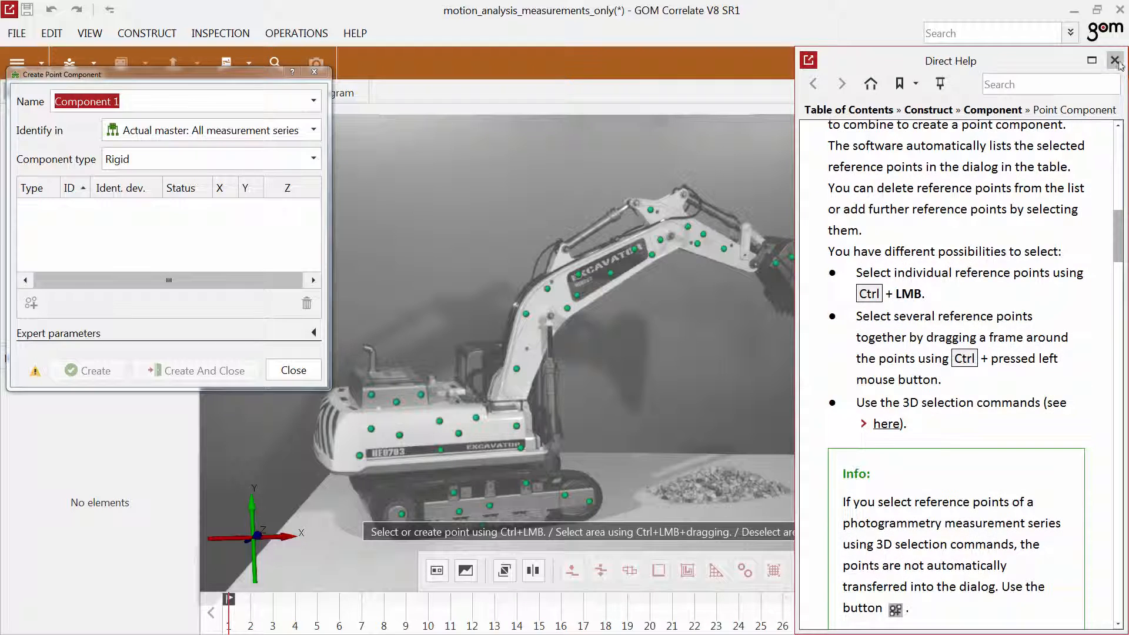
click(1114, 60)
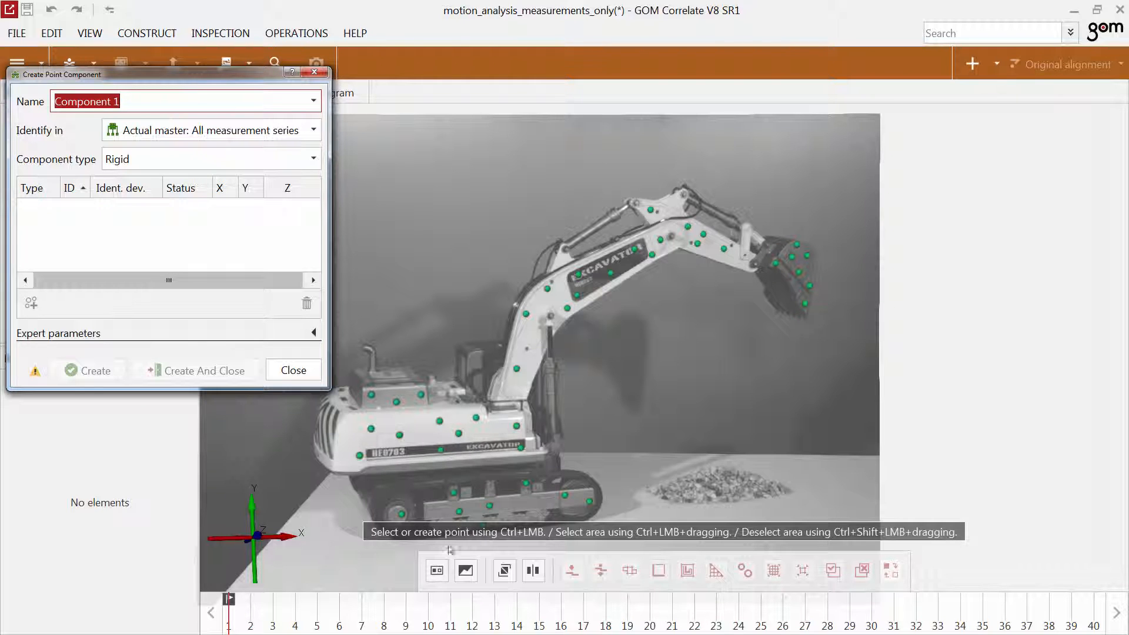
Create a rigid point component named "superstructure" from all reference points on the excavator's engine cover and upper body.
ctrl+click(372, 394)
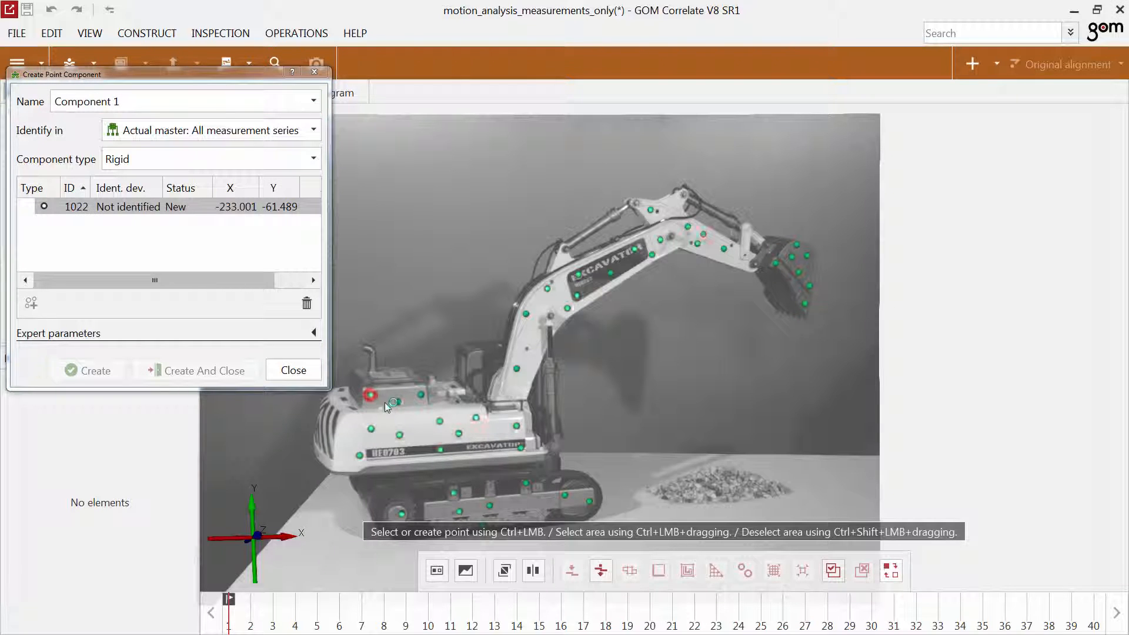
ctrl+click(397, 402)
ctrl+click(423, 394)
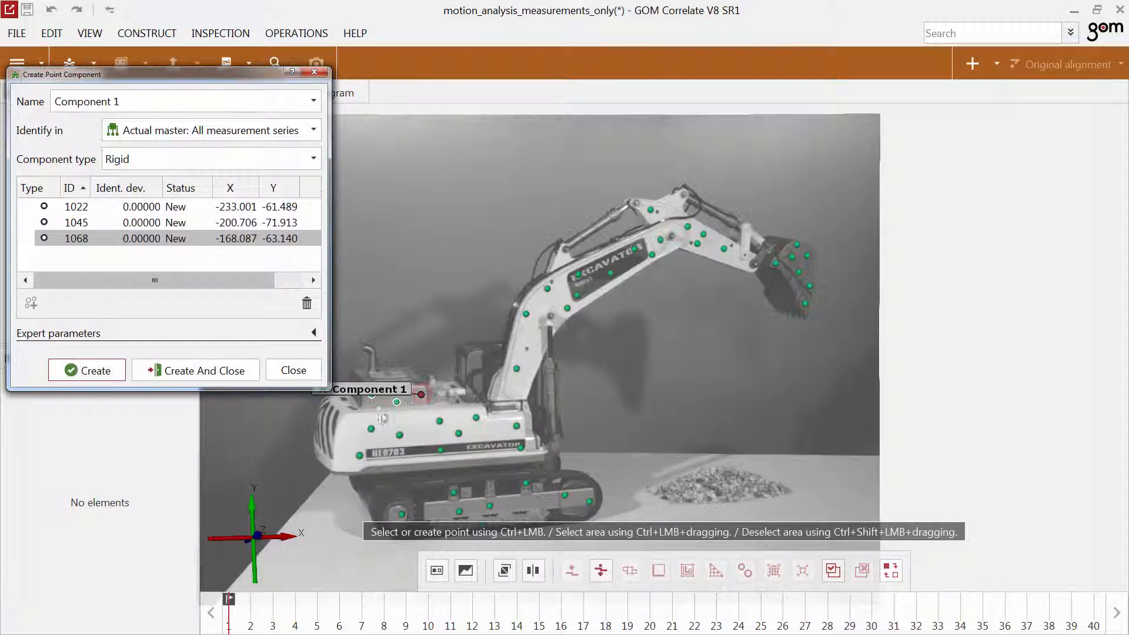
ctrl+drag(339, 418, 552, 465)
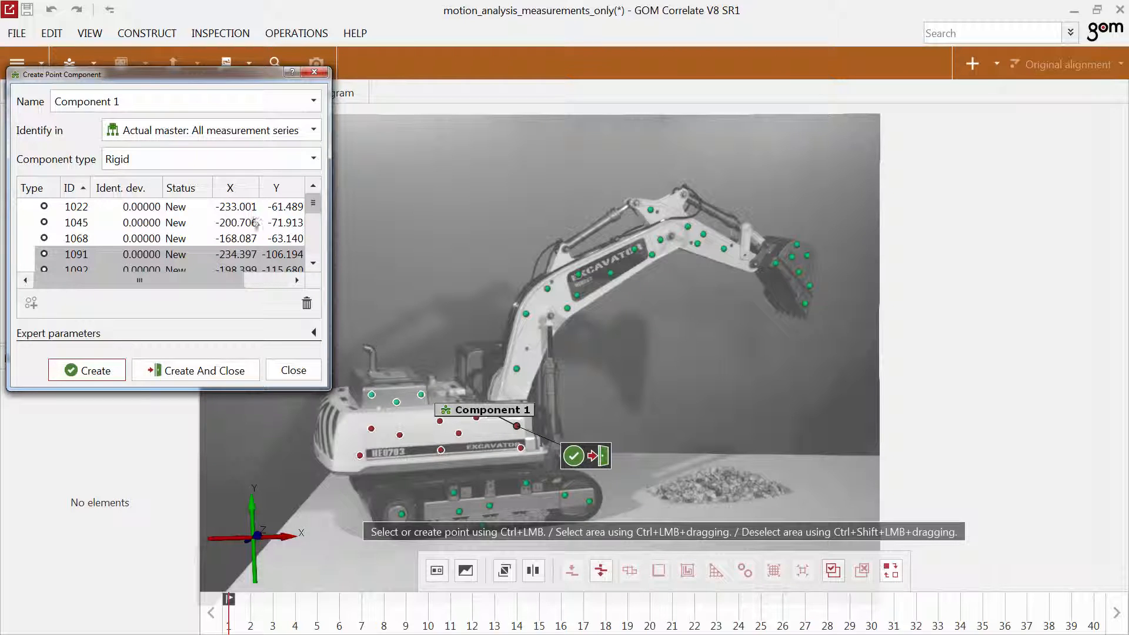
drag(133, 99, 51, 105)
text(superstructure)
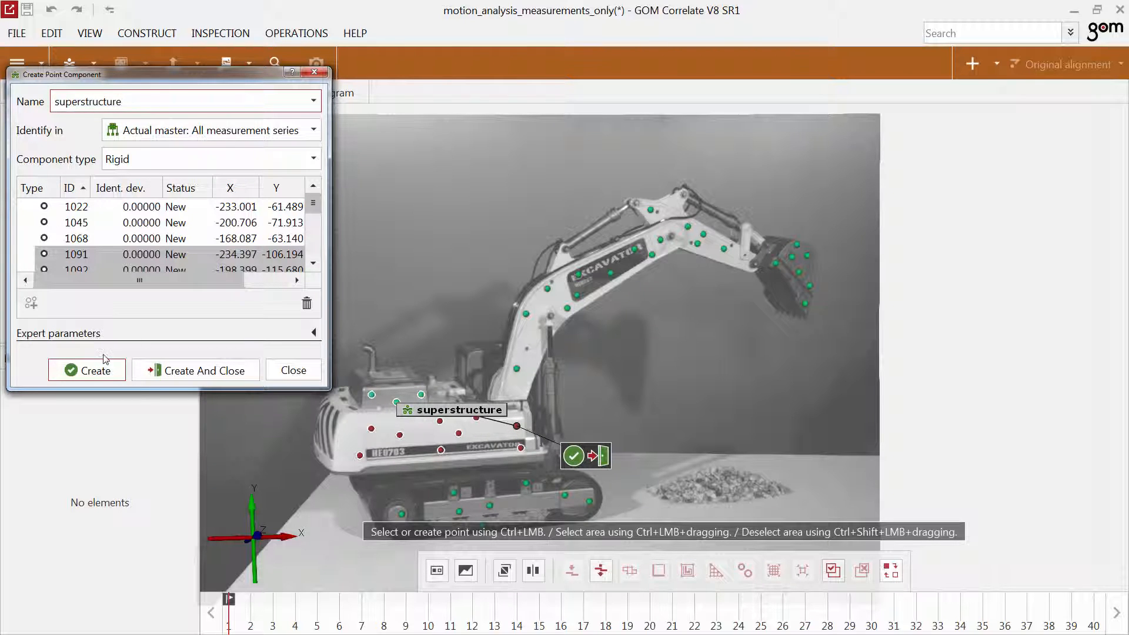
click(104, 375)
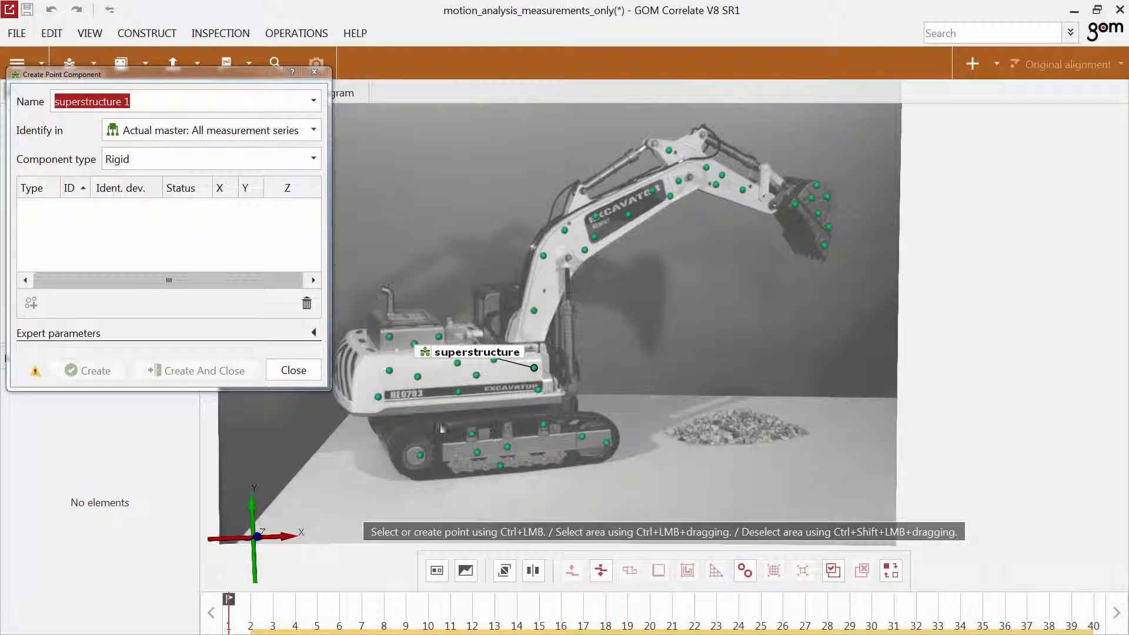
Create a rigid point component named "undercarriage" from the reference points on the excavator's track assembly and finish component creation.
ctrl+drag(420, 432, 617, 478)
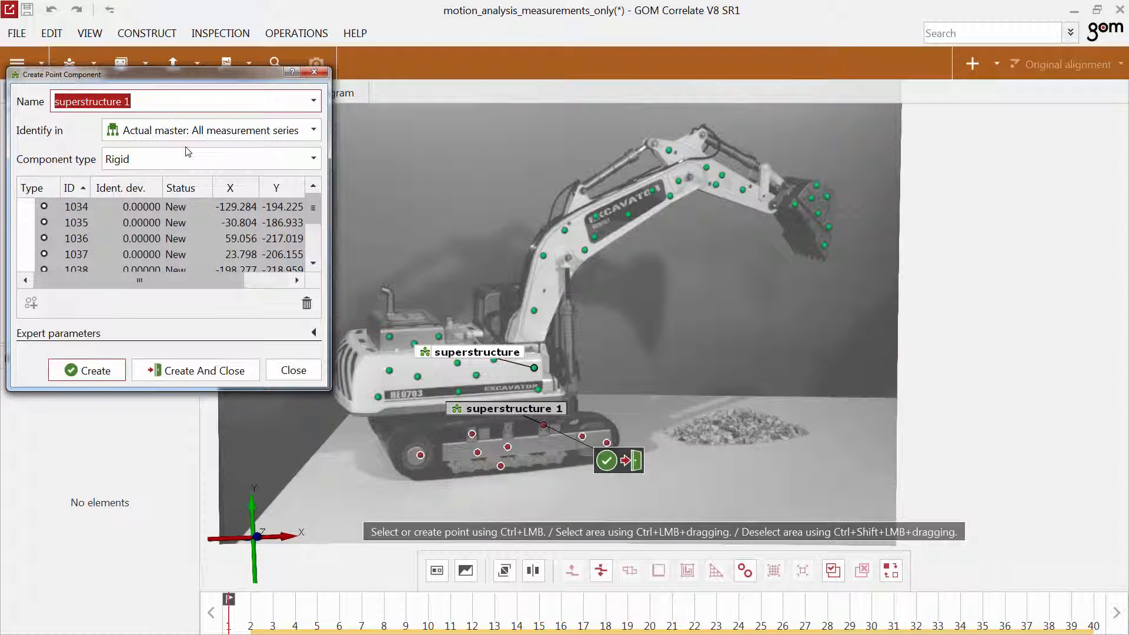
text(undercarriage)
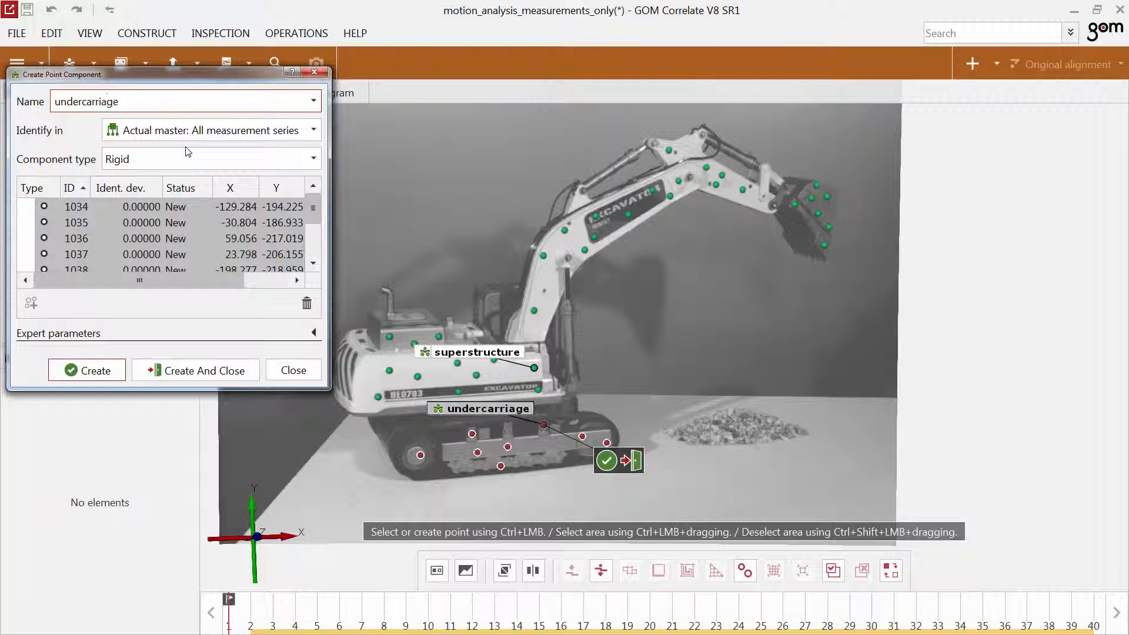
click(210, 370)
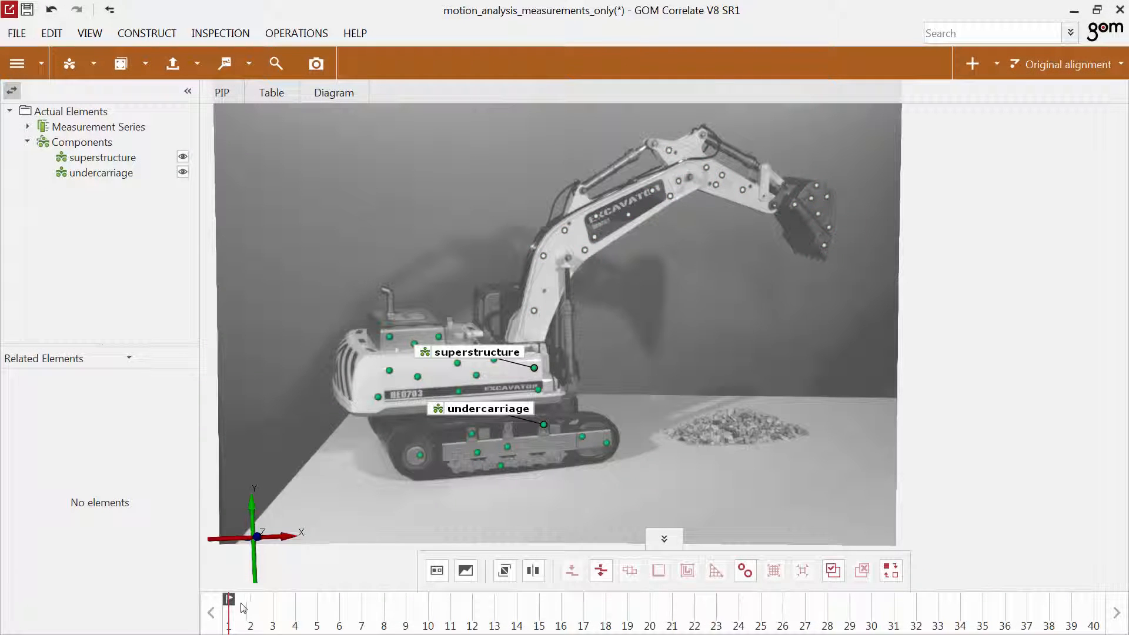
Start a 3-2-1 alignment and set its rule to YYY-ZZ-X.
mouse_move(242, 607)
mouse_down()
mouse_move(383, 621)
mouse_move(252, 617)
mouse_up()
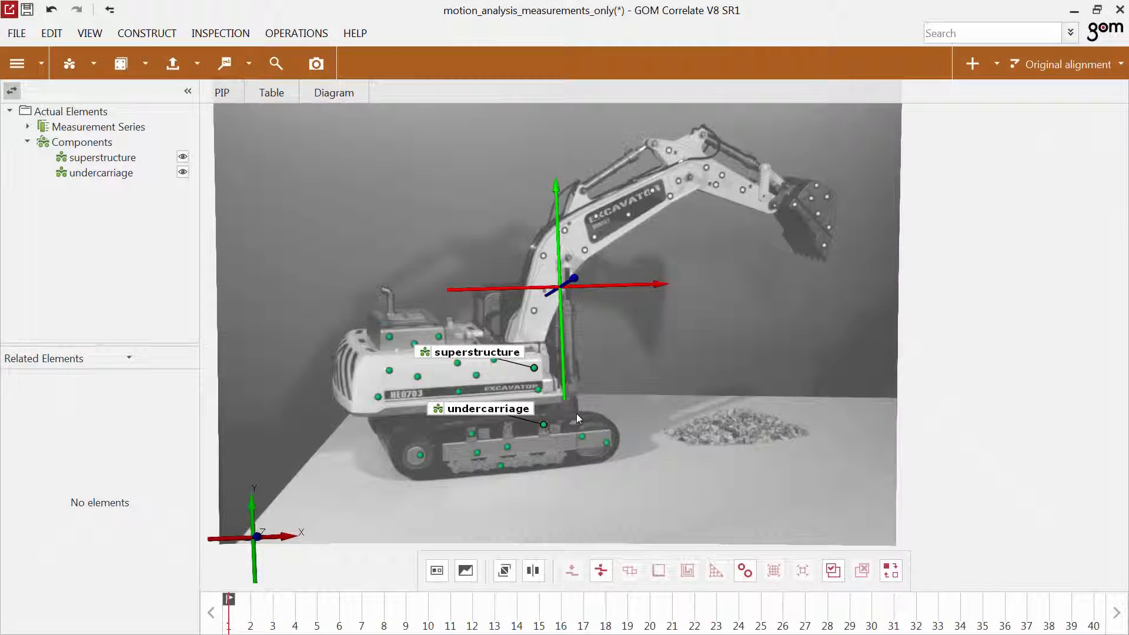
click(973, 64)
click(910, 136)
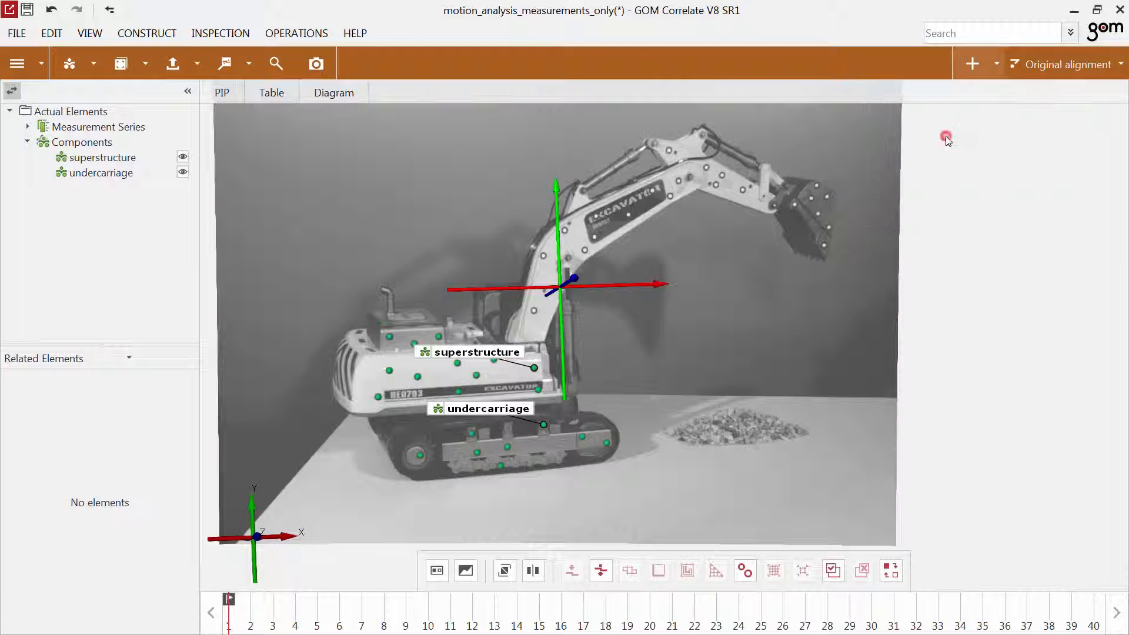
click(122, 163)
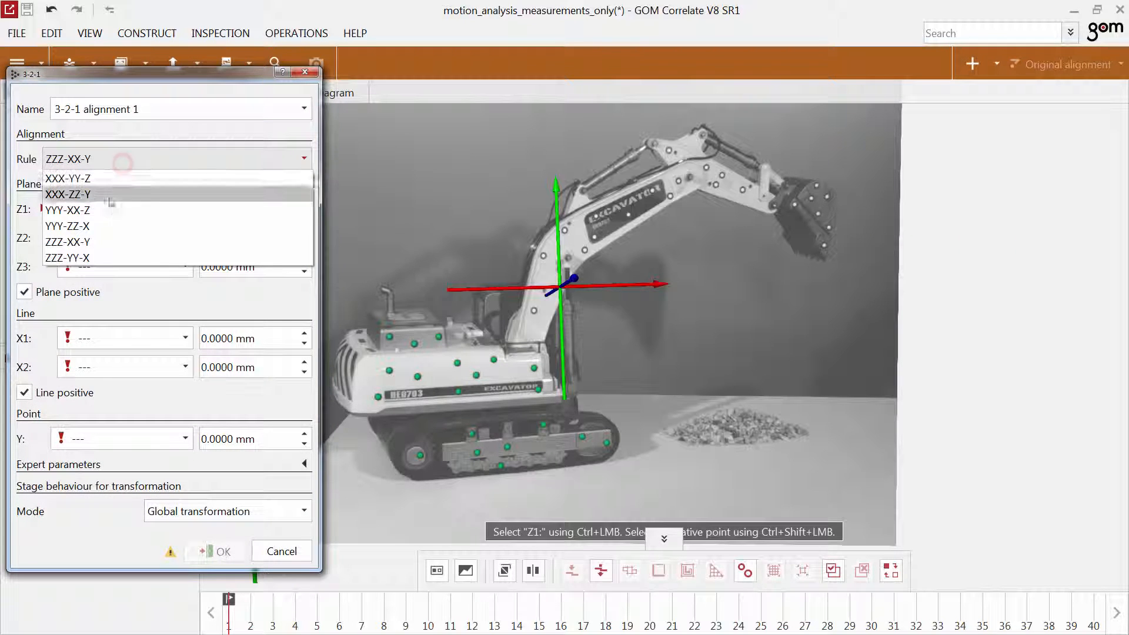
click(100, 227)
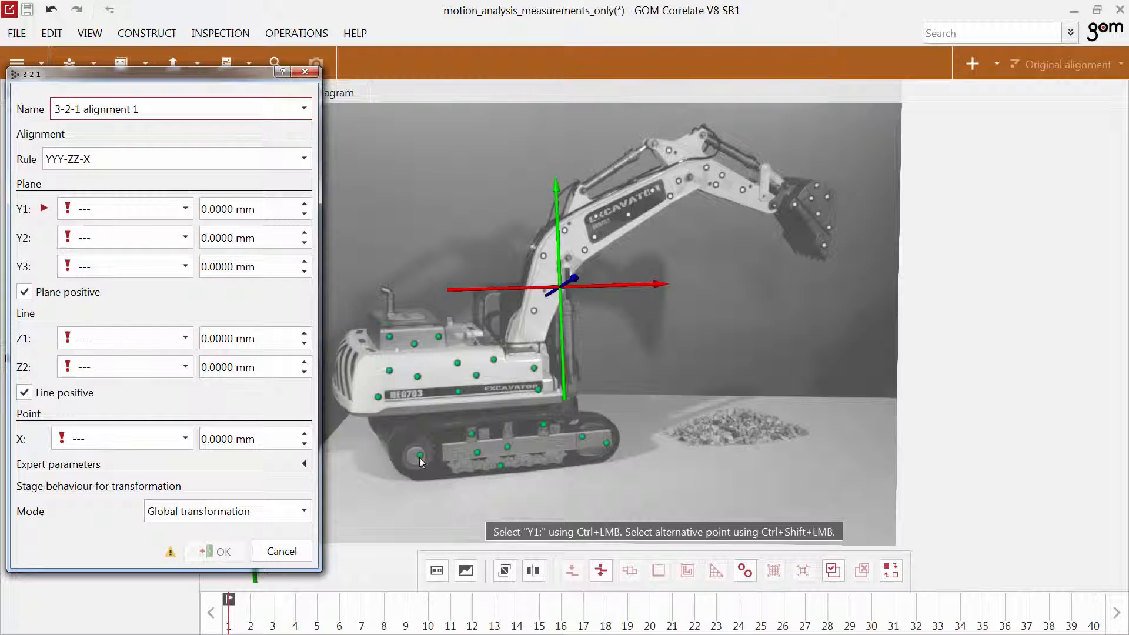
Assign the undercarriage's rear wheel, front end and upper rear points to Y1, Y2 and Y3 of the alignment plane.
ctrl+click(419, 456)
ctrl+click(607, 445)
ctrl+click(471, 434)
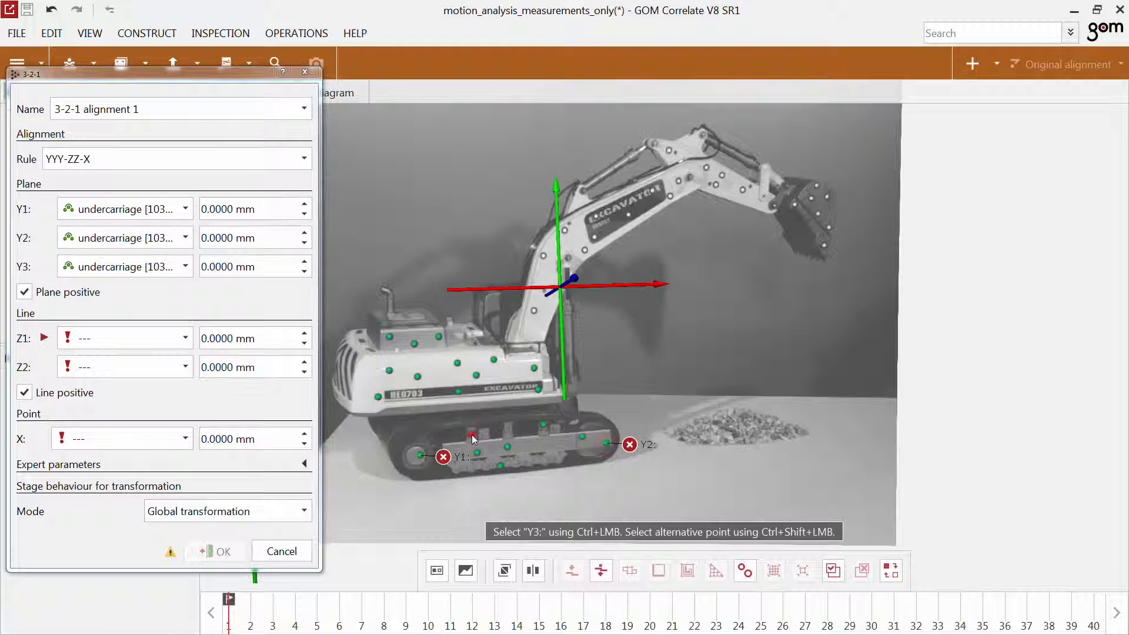
Complete the alignment with the rear wheel and front end points as Z1 and Z2, the lower middle track point as X, and Plane positive off.
ctrl+click(419, 455)
ctrl+click(607, 447)
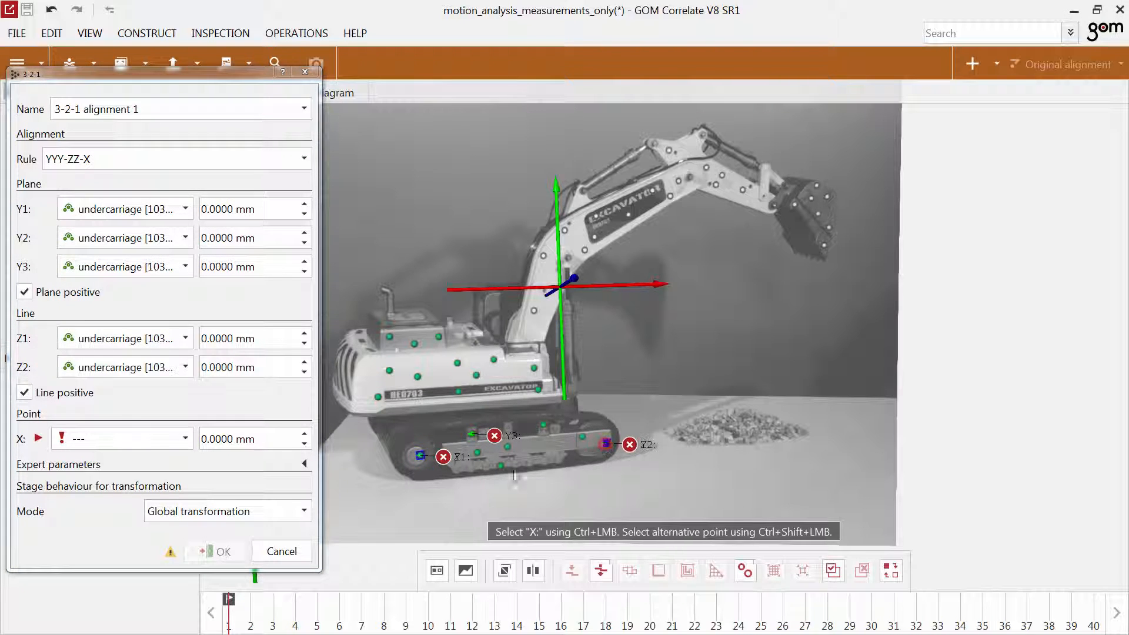
ctrl+click(477, 453)
click(33, 295)
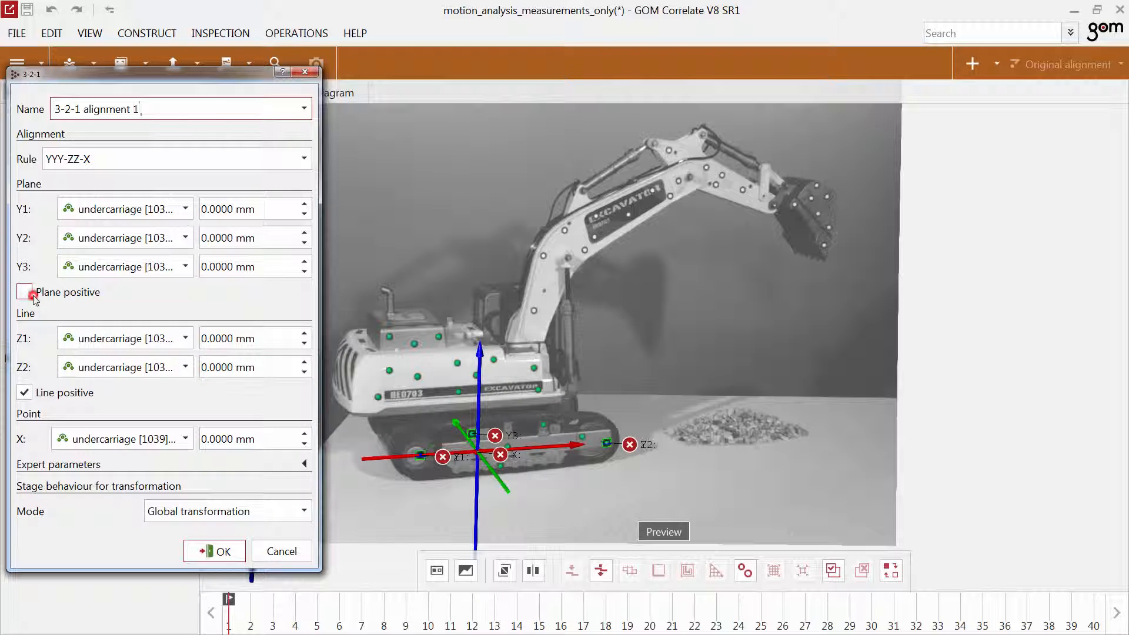
click(224, 551)
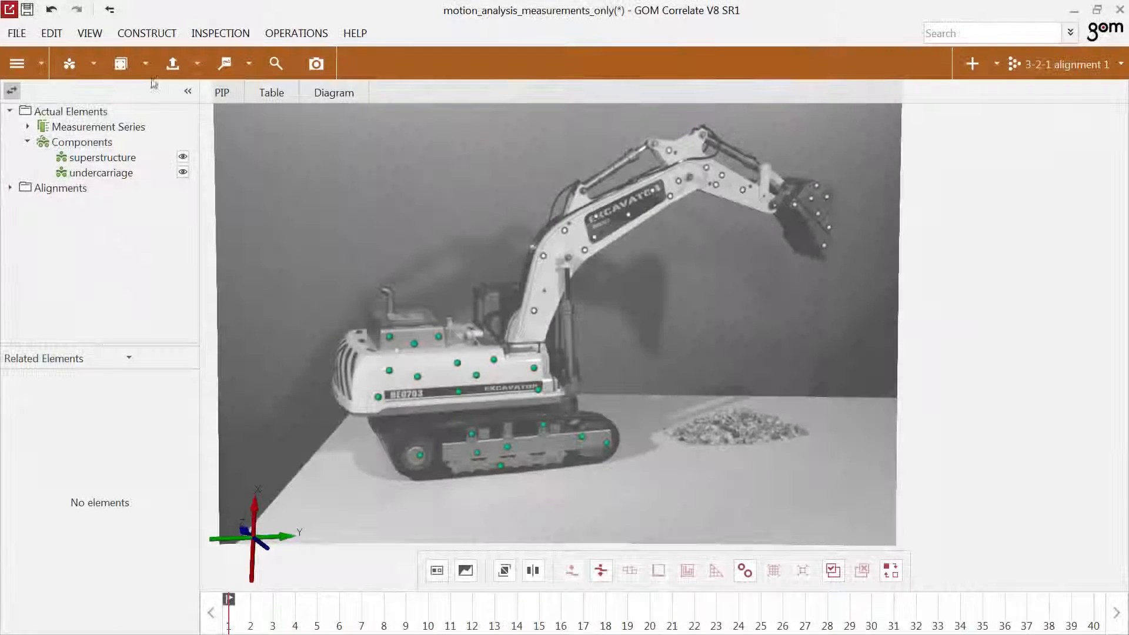
Create a displacement check against the reference stage for the superstructure and undercarriage components.
click(128, 69)
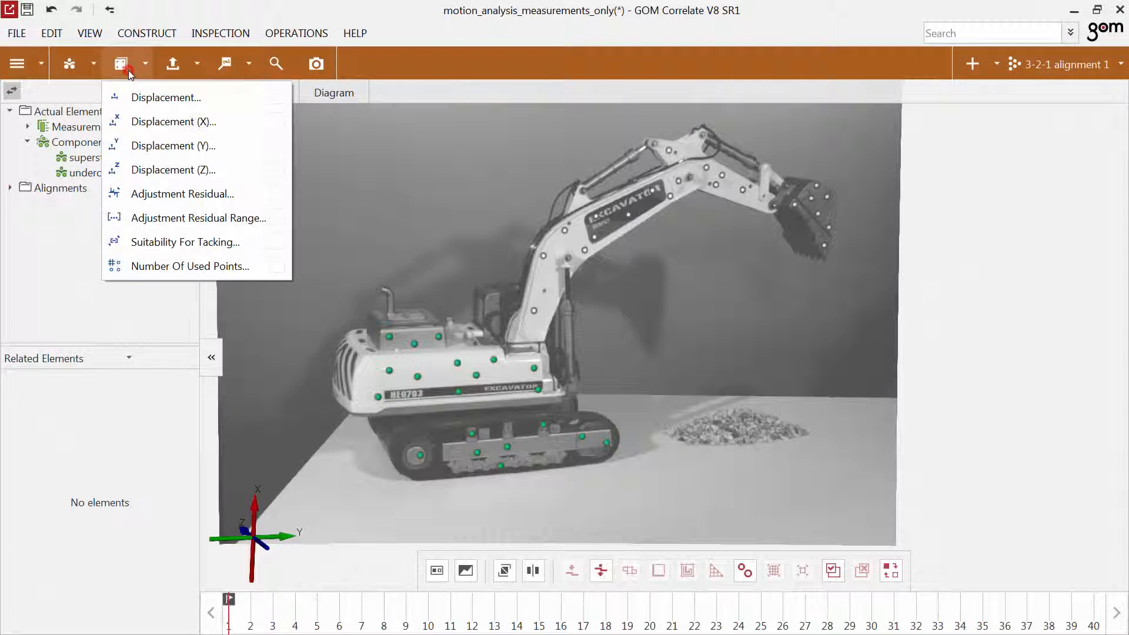
click(141, 105)
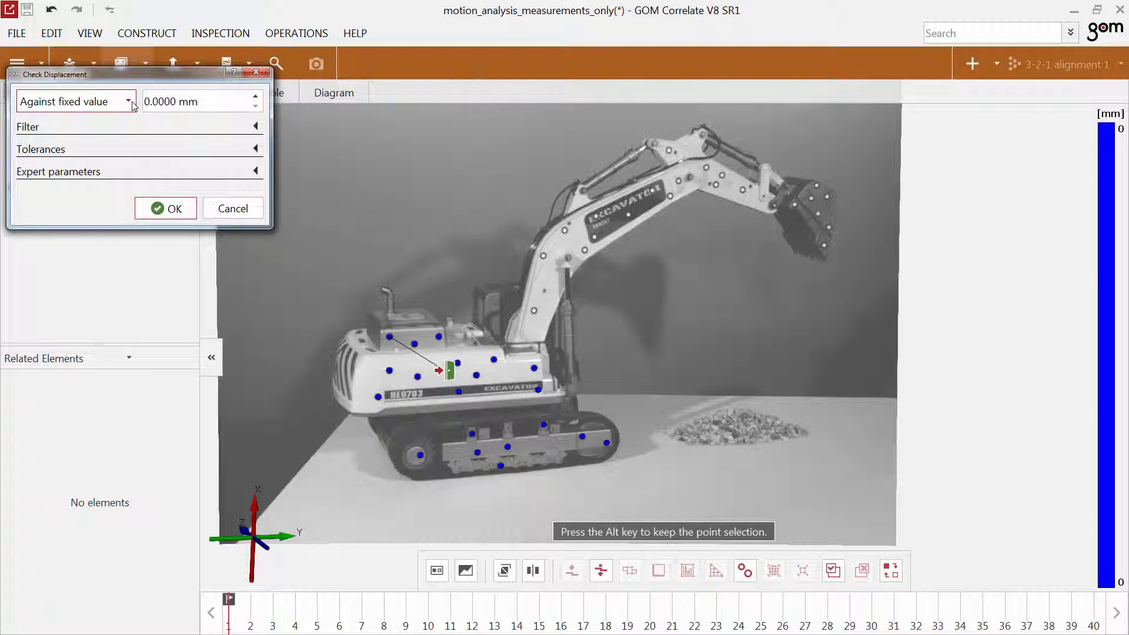
click(133, 106)
click(124, 132)
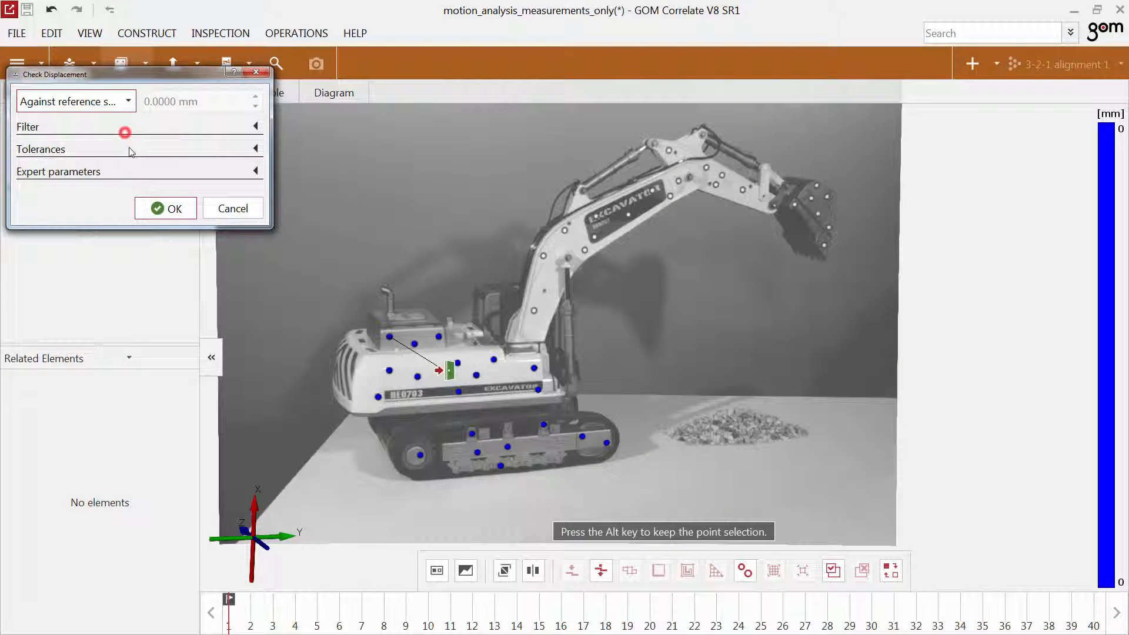
click(168, 211)
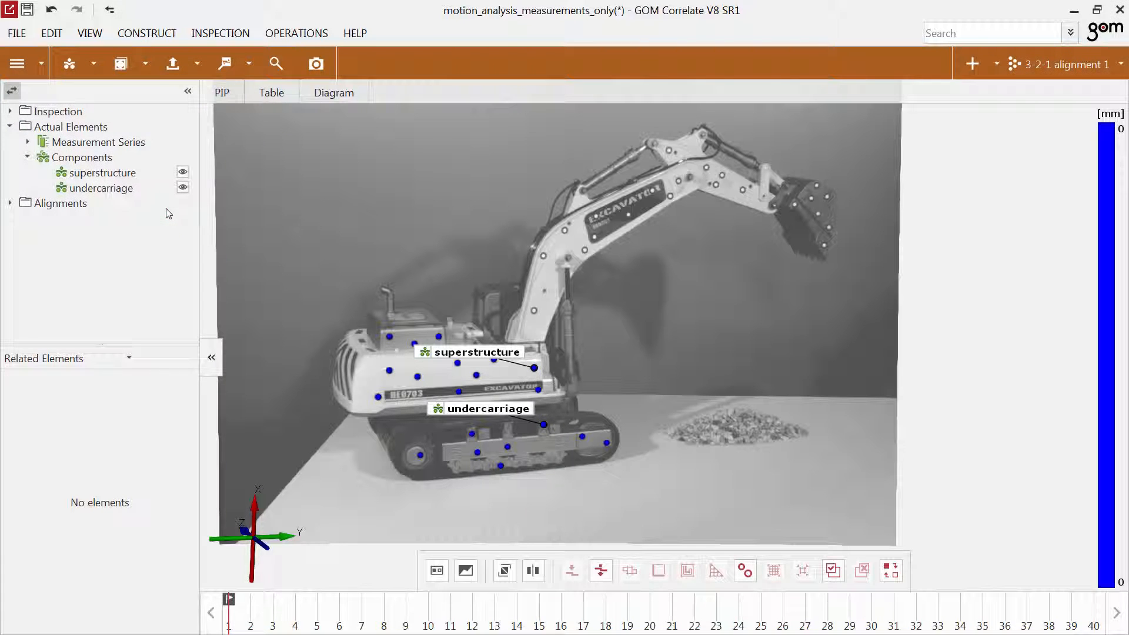
Expand the inspection's surface comparisons and move through the timeline stages to view the displacement vectors.
click(10, 112)
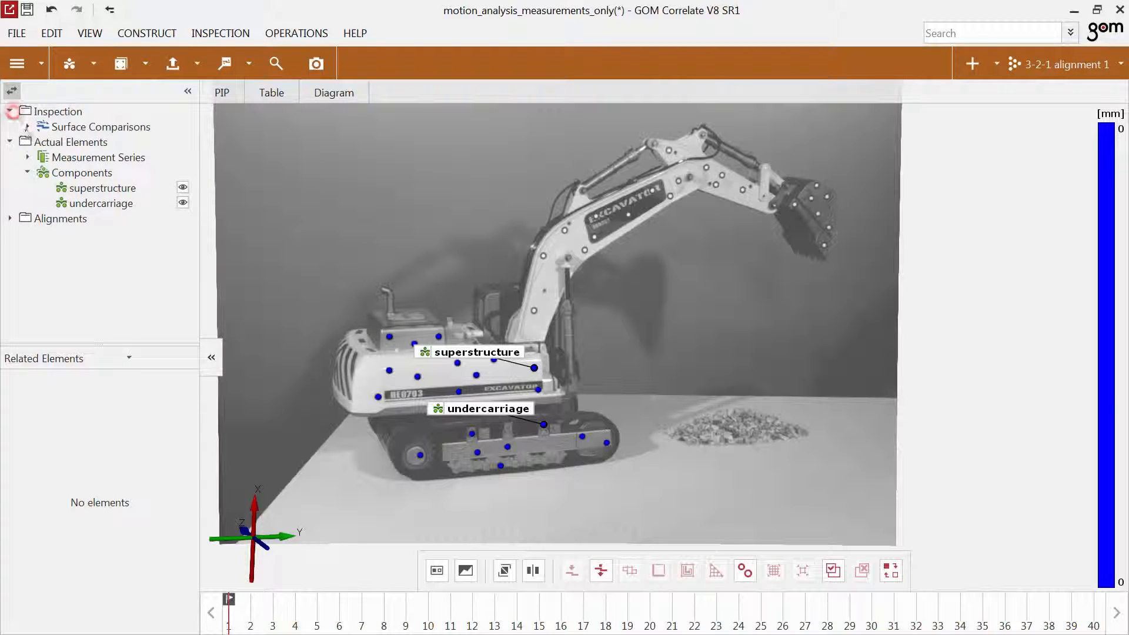
click(27, 126)
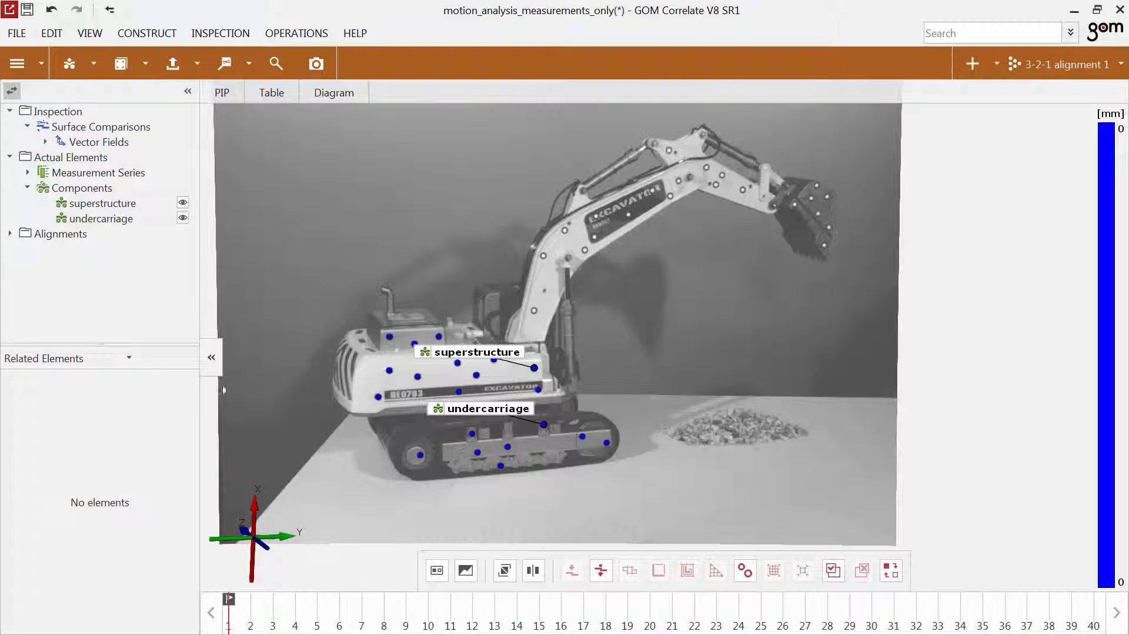
mouse_move(242, 618)
mouse_down()
mouse_move(847, 626)
mouse_move(237, 616)
mouse_up()
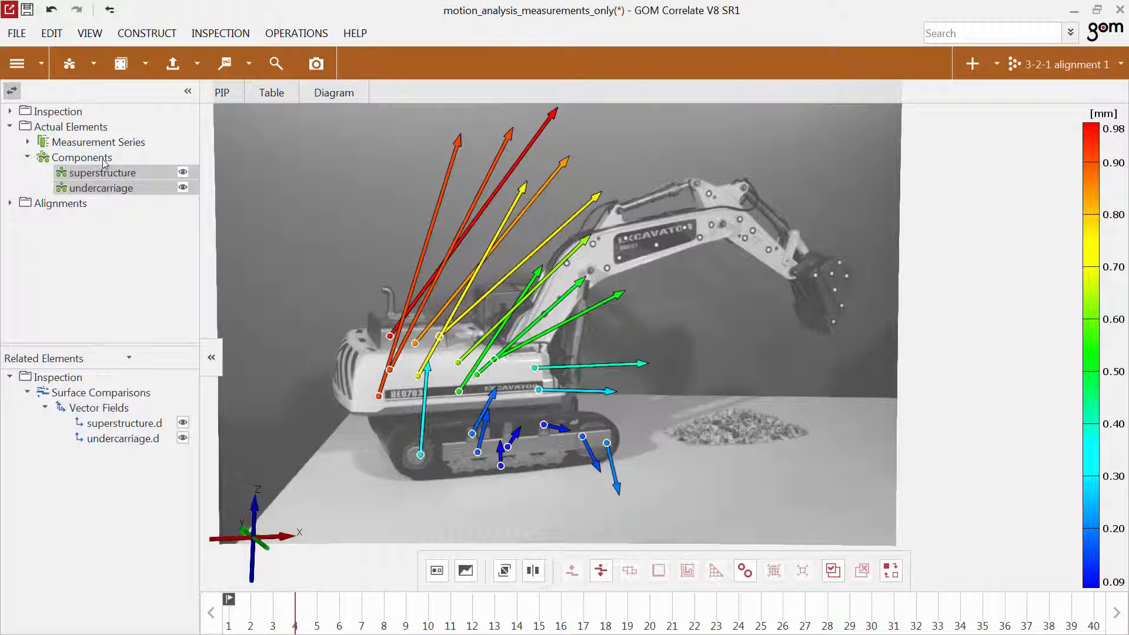
Create a Displacement (Z) check against the reference stage for all components.
drag(105, 159, 244, 230)
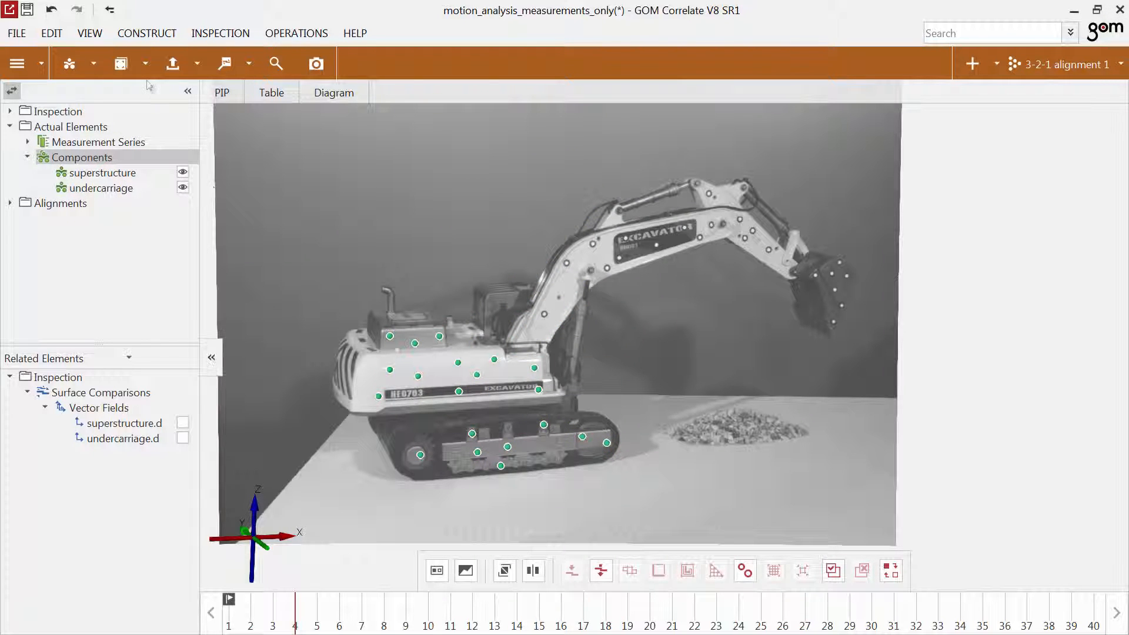
click(145, 64)
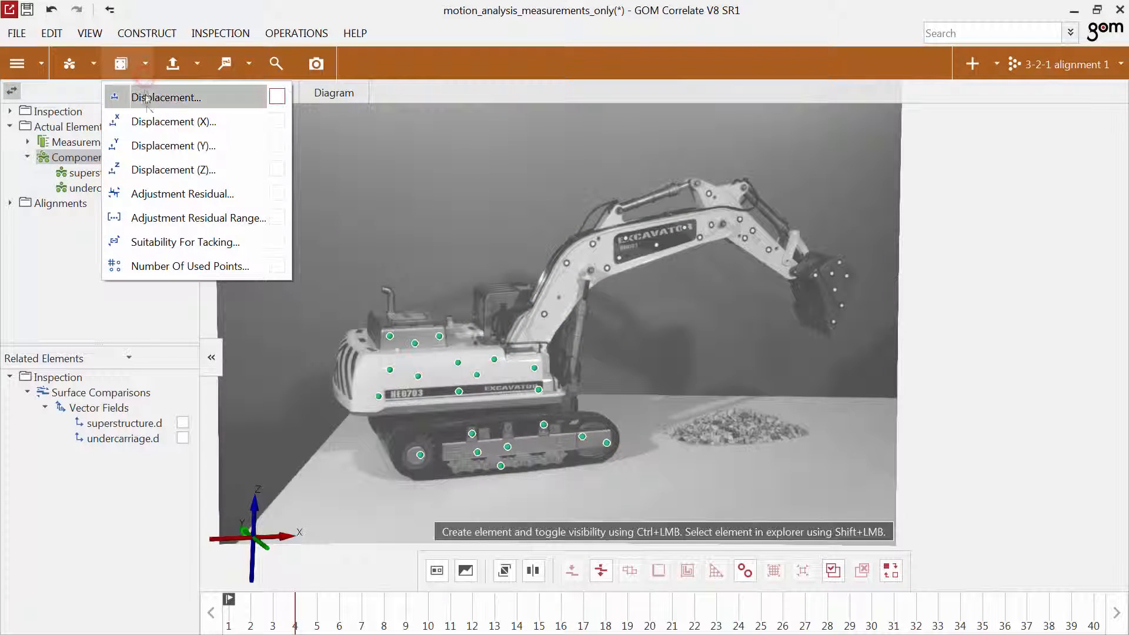
click(157, 171)
click(122, 102)
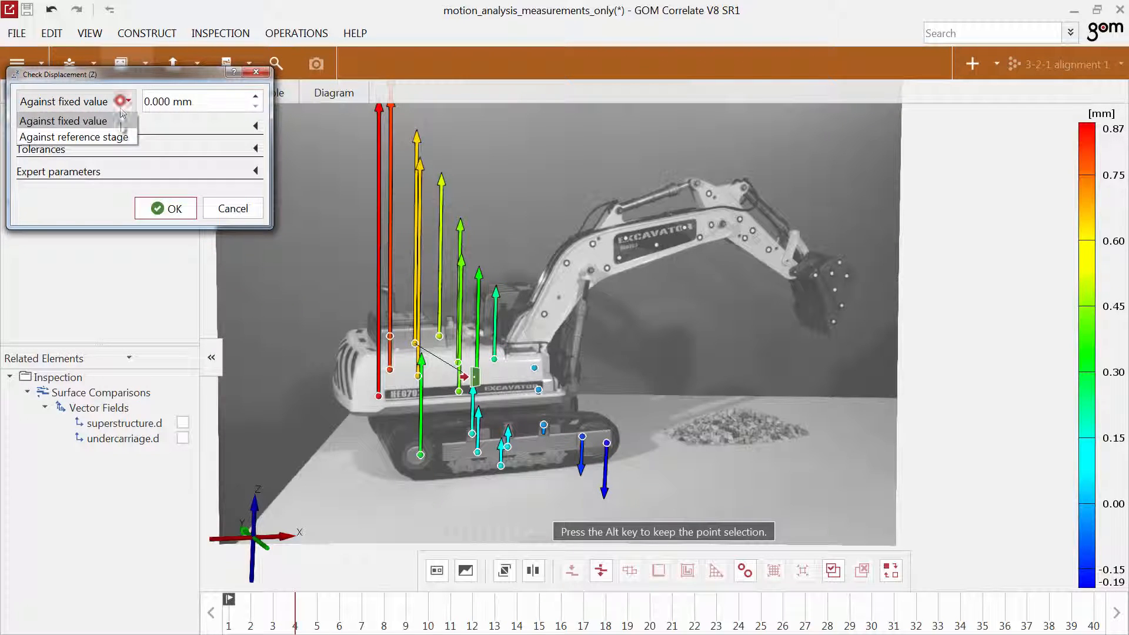
click(118, 135)
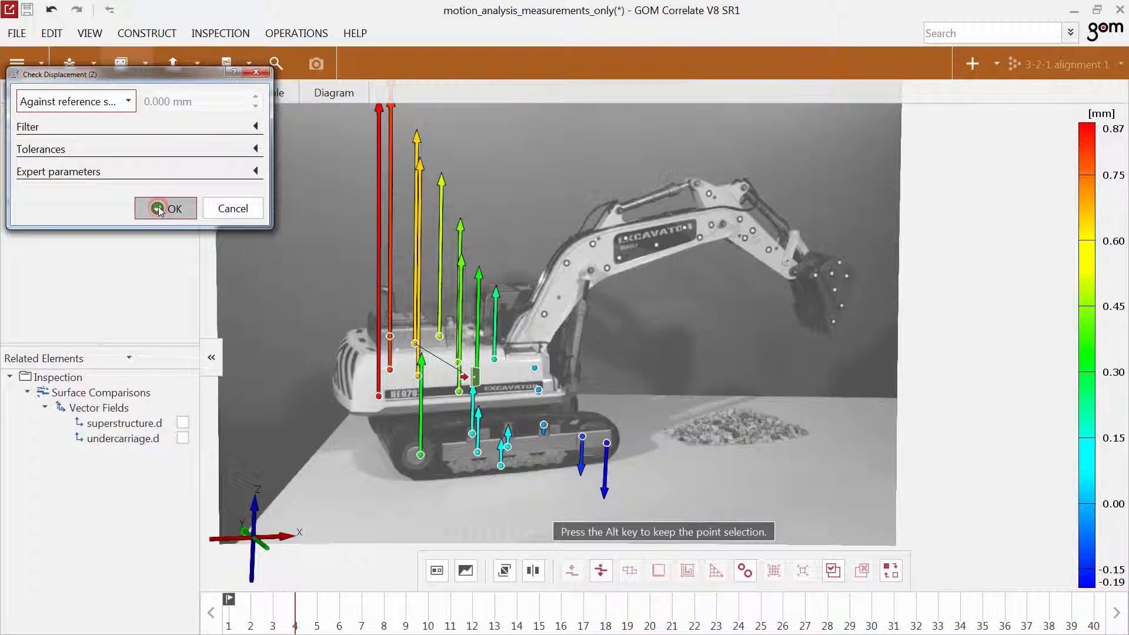
click(159, 209)
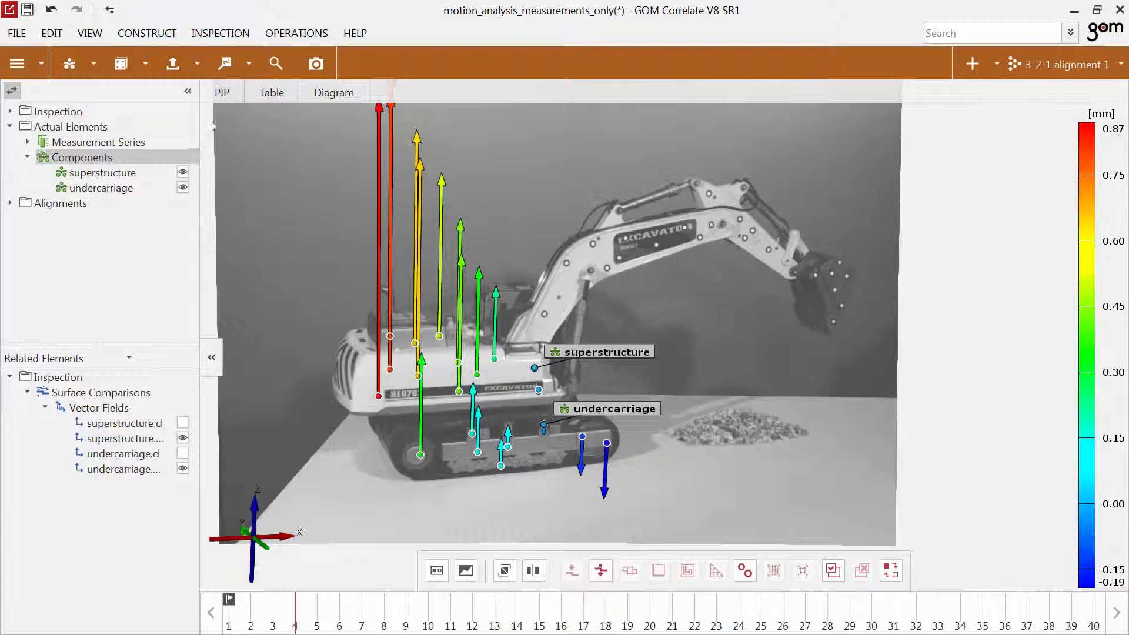
Add deviation labels to three superstructure points: the rear lower point, the rear upper point and the front point on the engine cover.
click(225, 63)
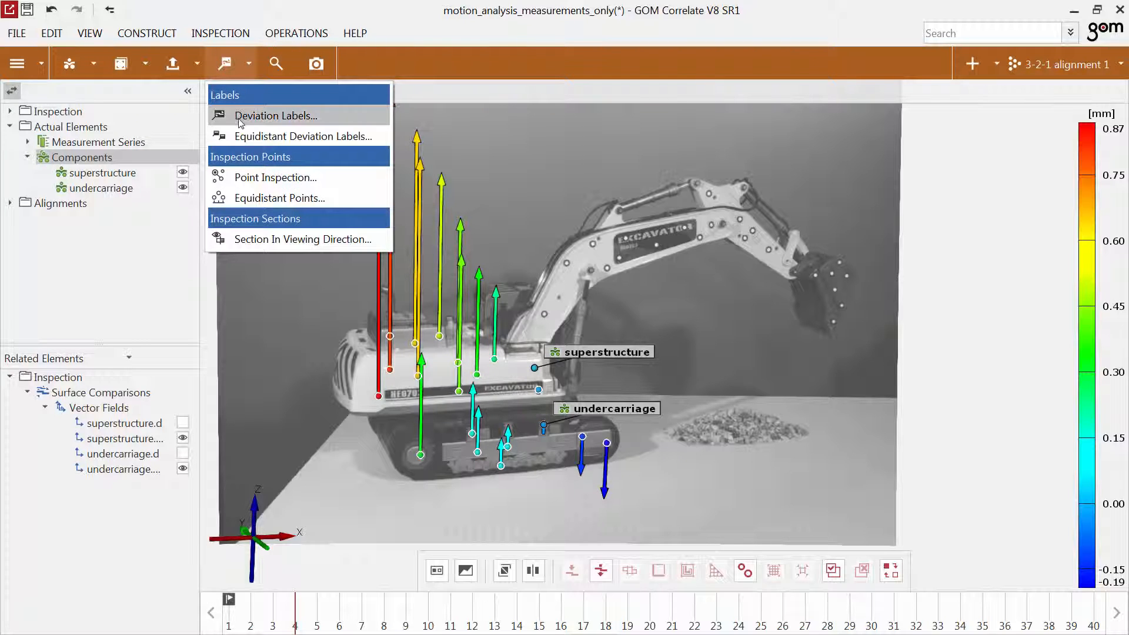
click(237, 114)
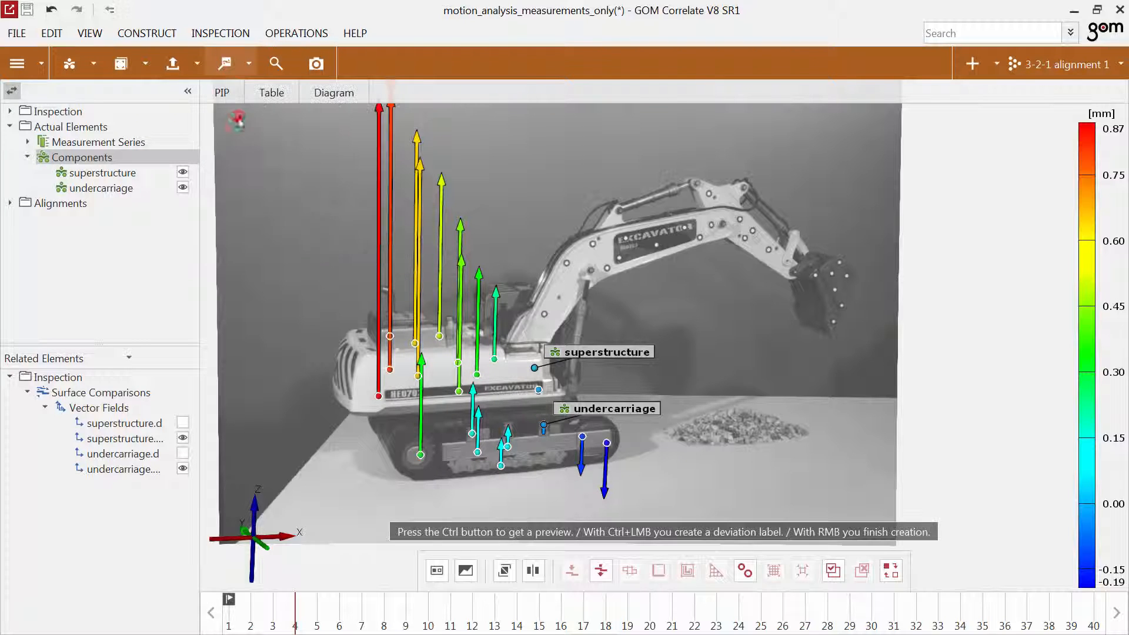
ctrl+click(379, 396)
ctrl+click(389, 336)
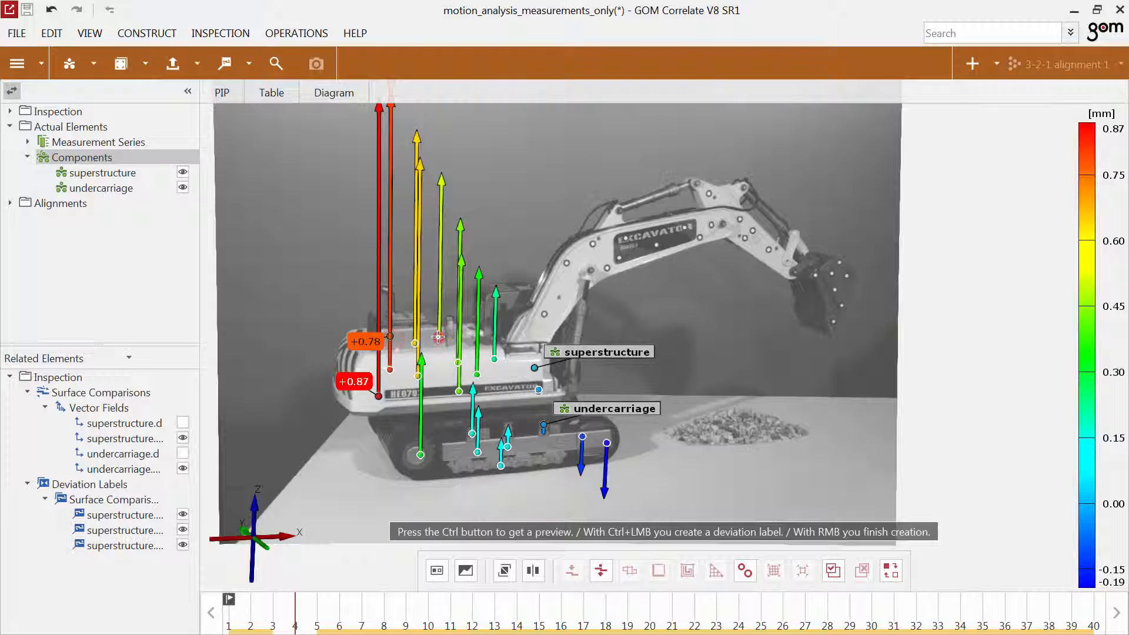
ctrl+click(439, 337)
right_click(441, 279)
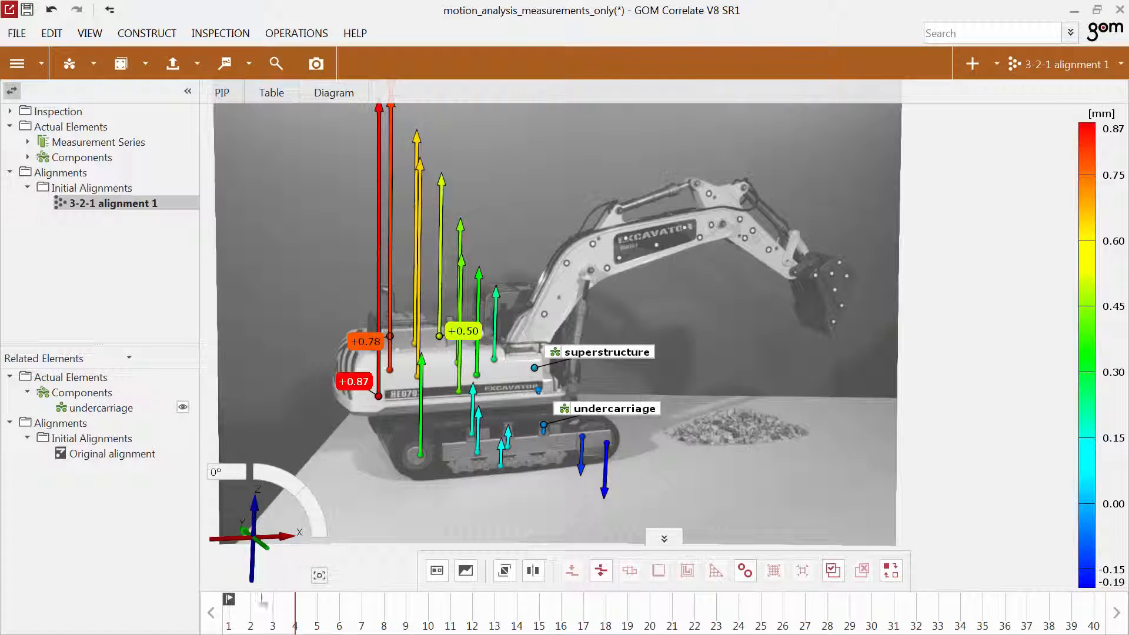
Create a stage range named Vertical Movement covering stages 1 to 24.
click(229, 623)
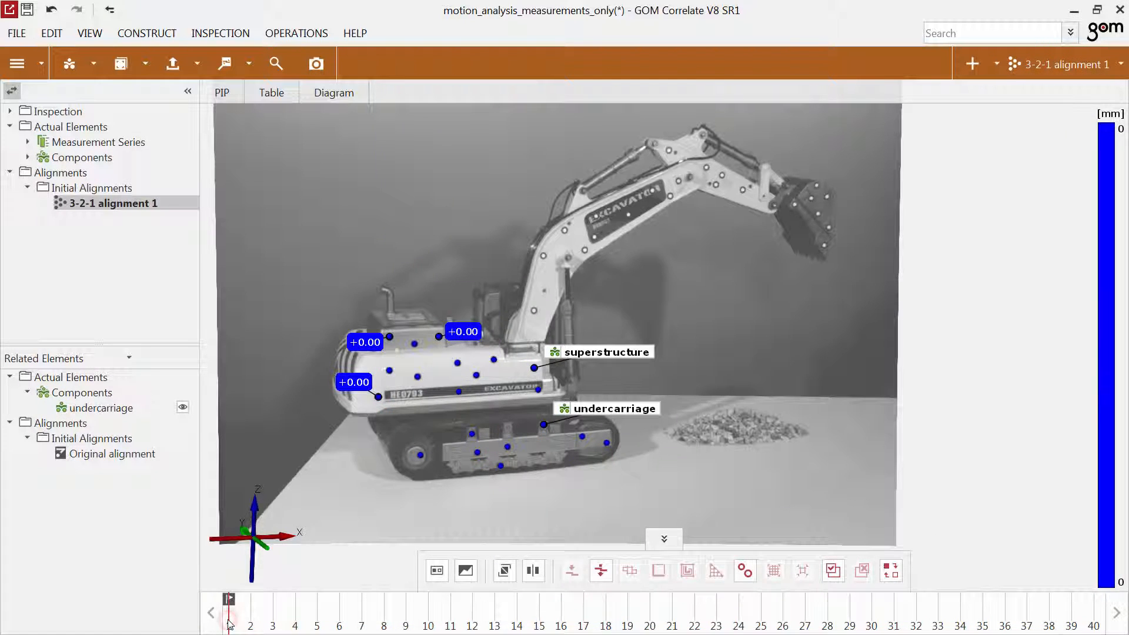
mouse_move(229, 622)
mouse_down()
mouse_move(815, 631)
mouse_move(735, 631)
mouse_up()
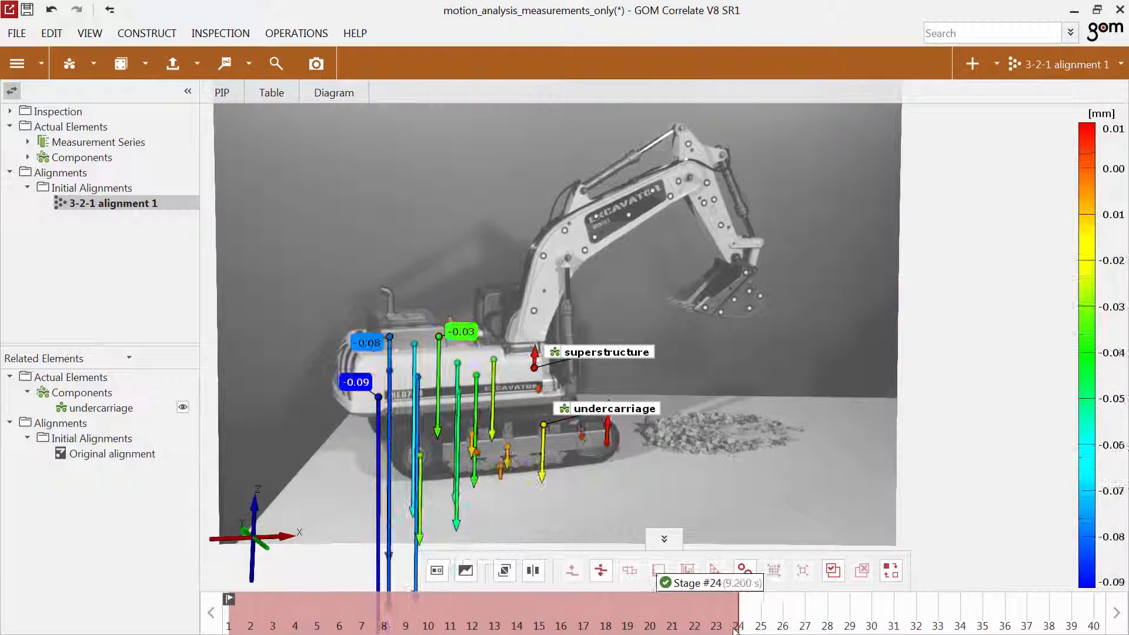
right_click(540, 620)
click(572, 585)
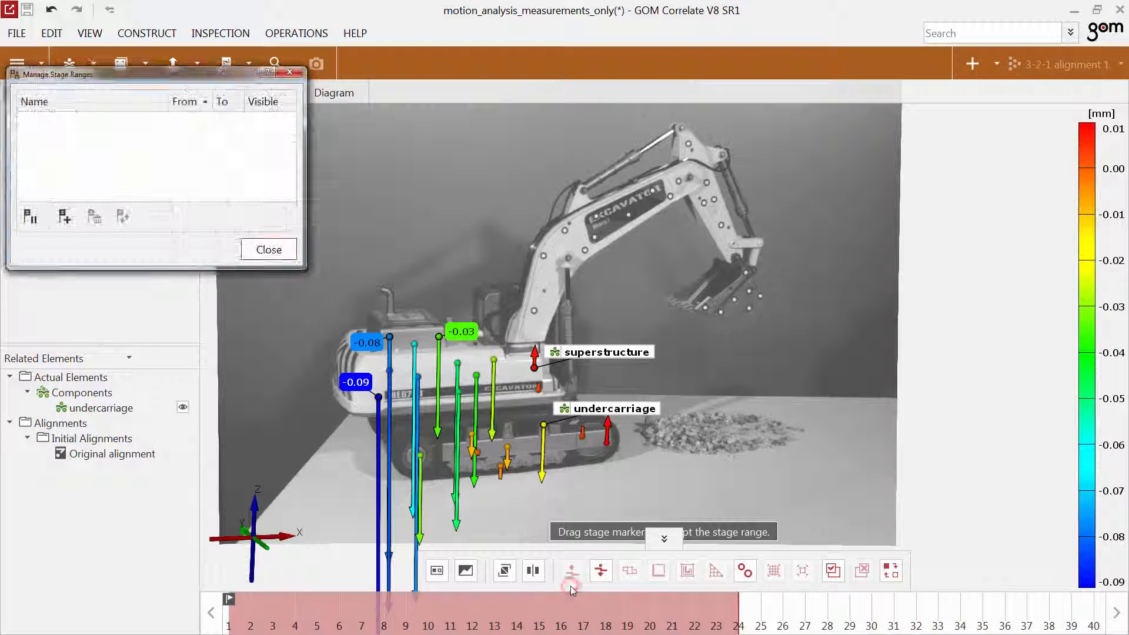
click(65, 216)
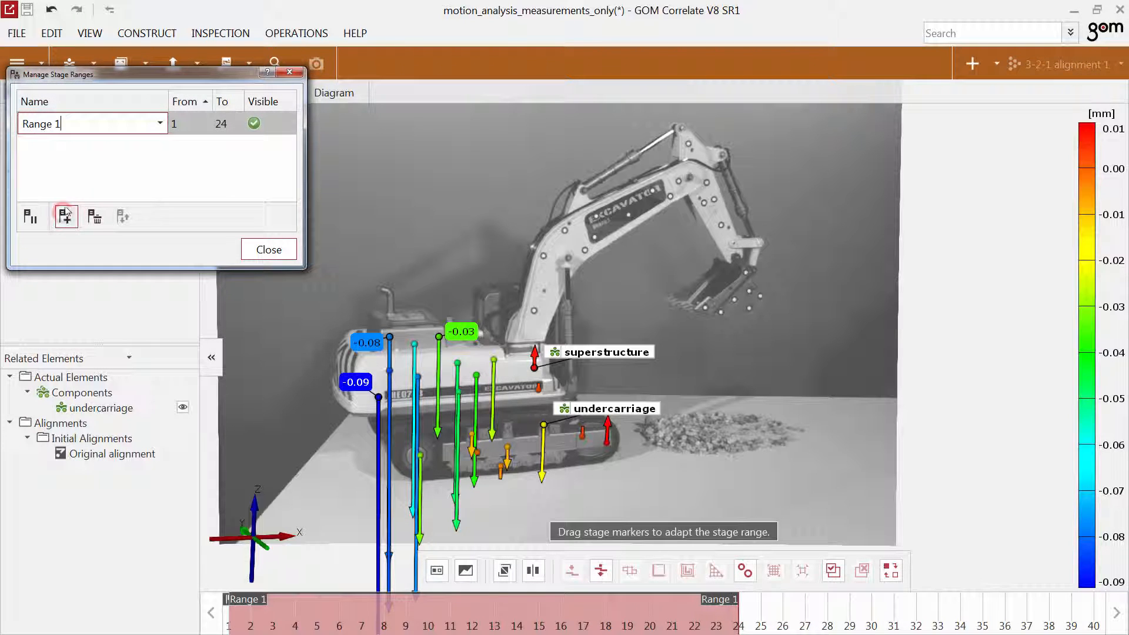
text(Ver)
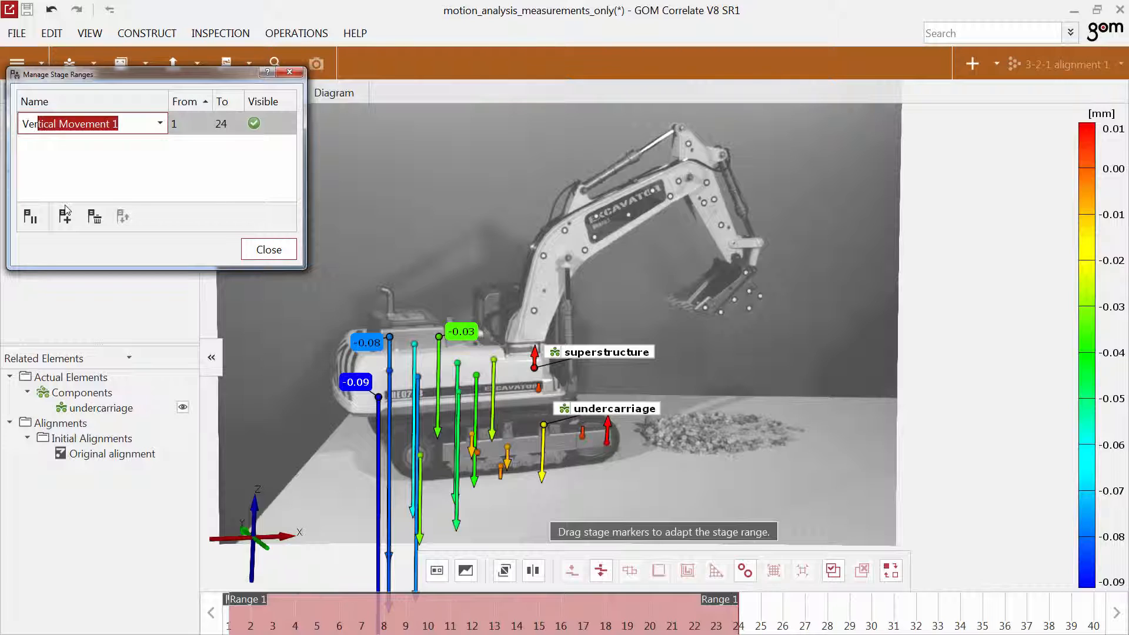
text(tical Movement)
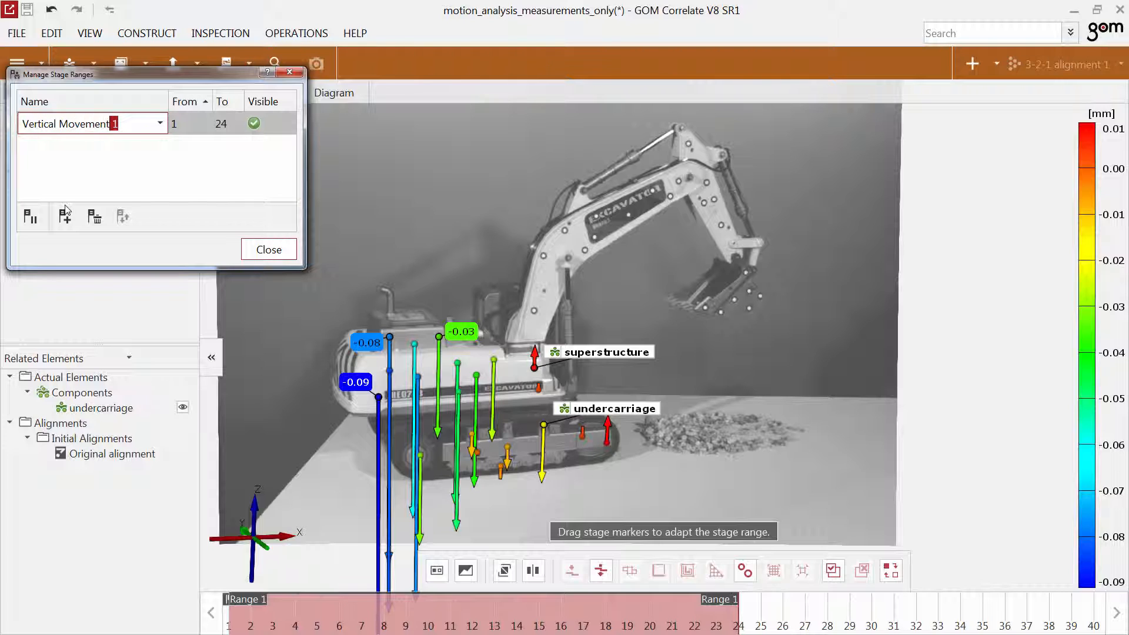
key(Return)
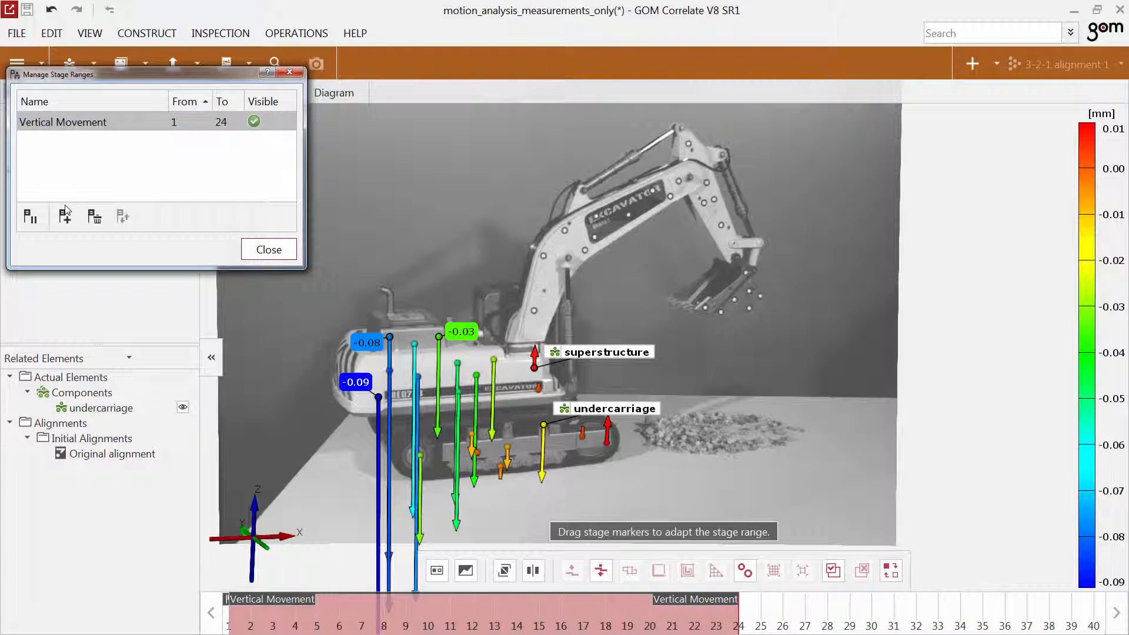
click(264, 249)
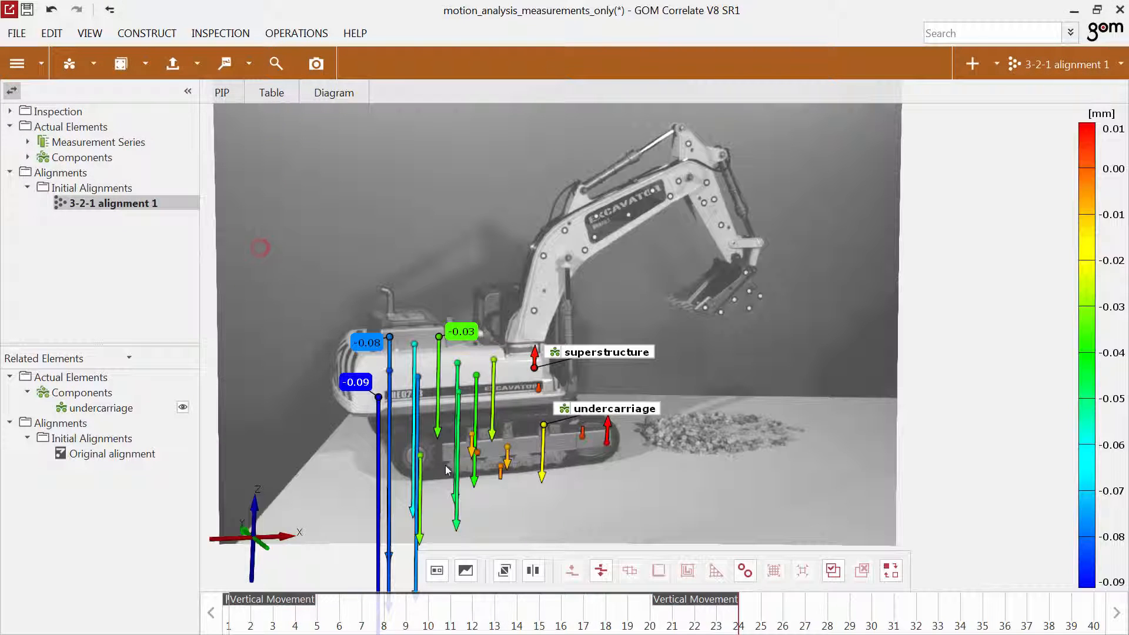
Limit the timeline to the Vertical Movement range and scale the color legend to all visible stages.
double_click(677, 603)
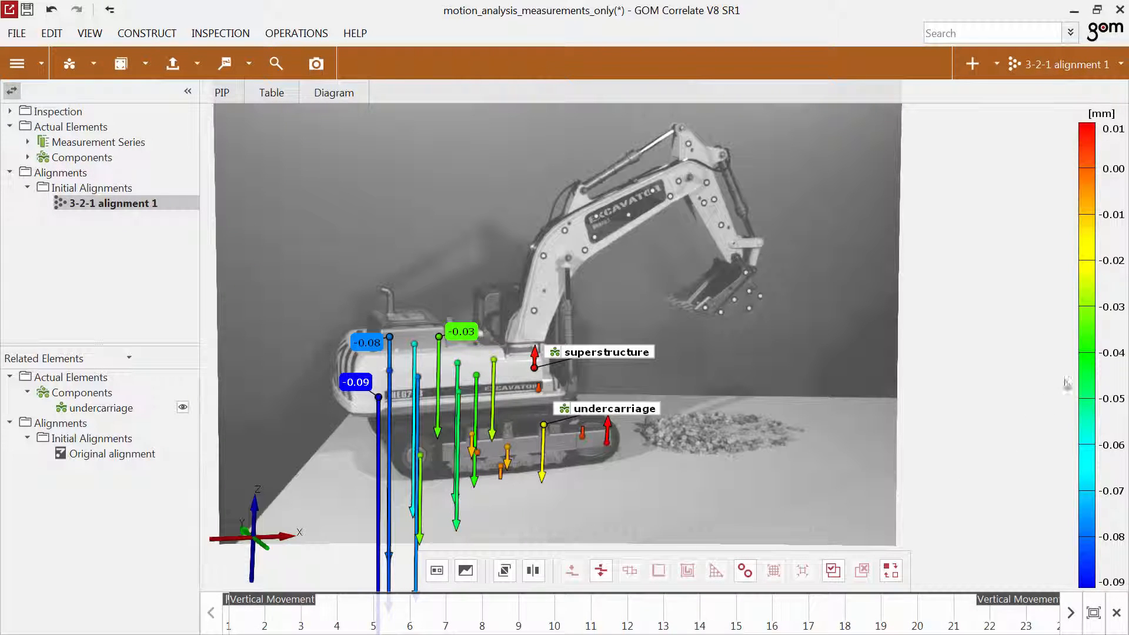
right_click(1087, 355)
mouse_move(1035, 412)
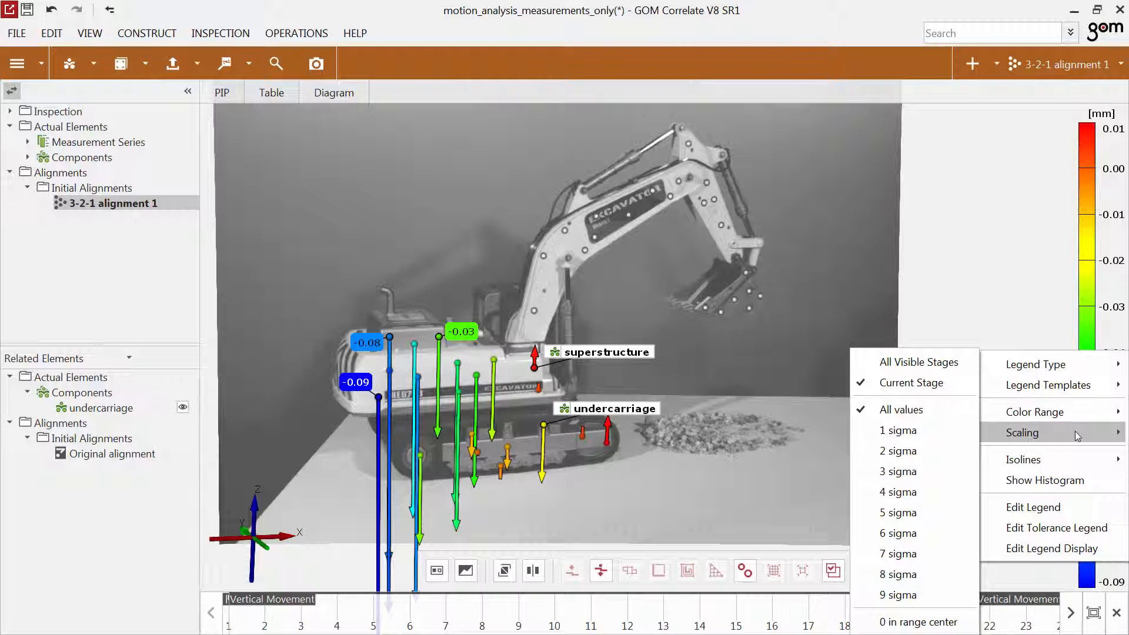
mouse_move(1000, 433)
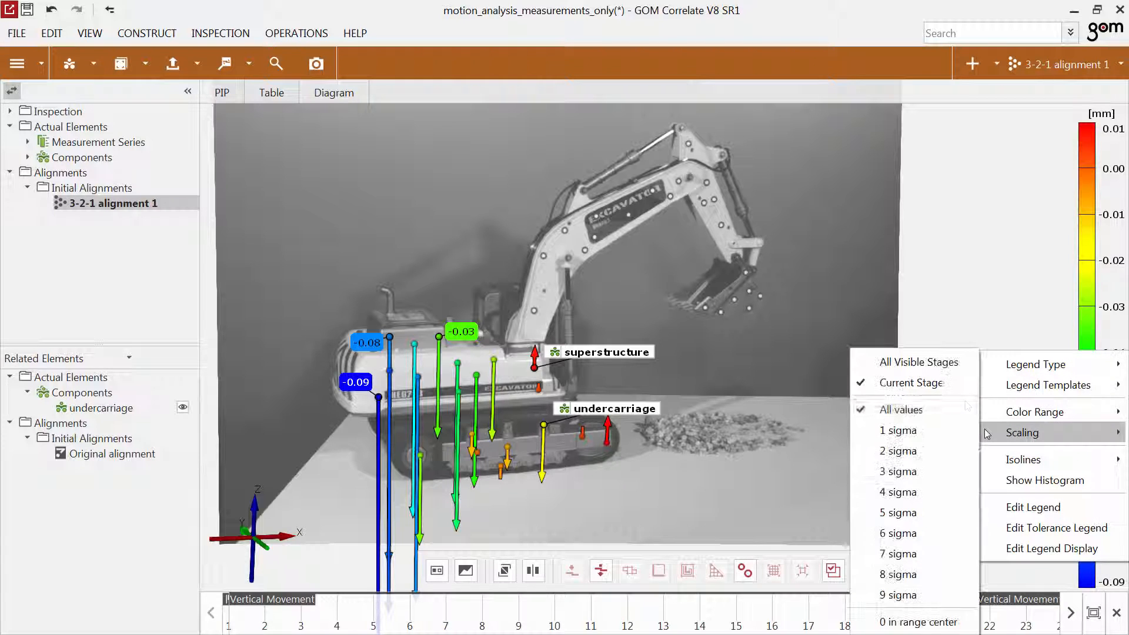
click(943, 365)
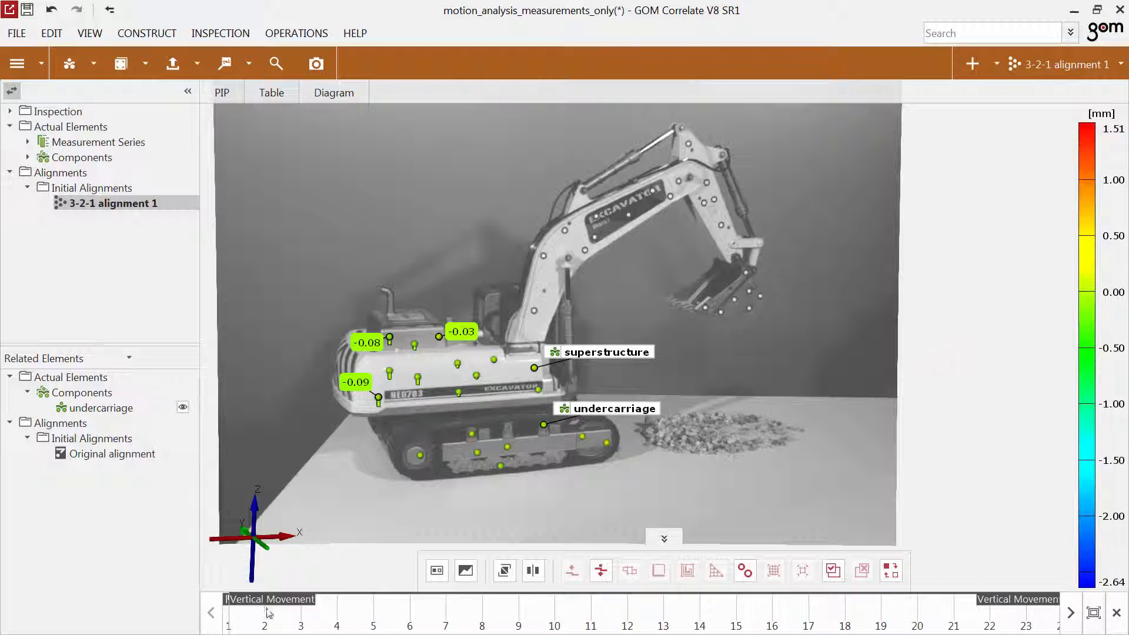
Examine the vertical displacements of the superstructure and undercarriage up close, moving through the first stages of the range.
mouse_move(237, 613)
mouse_down()
mouse_move(1026, 631)
mouse_move(627, 628)
mouse_move(228, 604)
mouse_up()
click(501, 412)
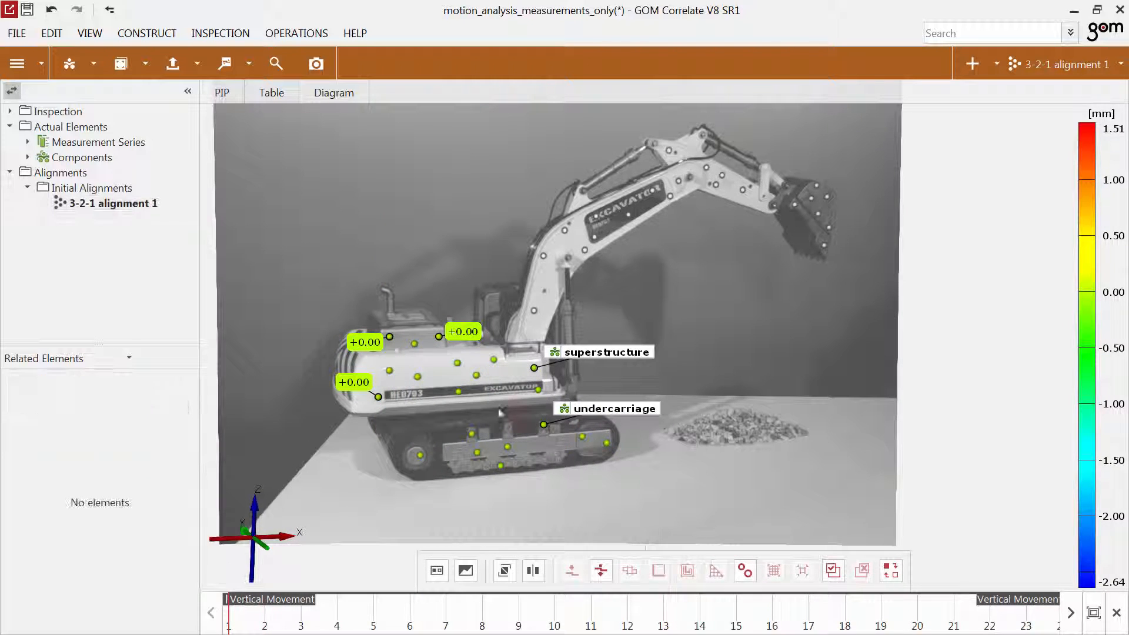
scroll(443, 399, up, 6)
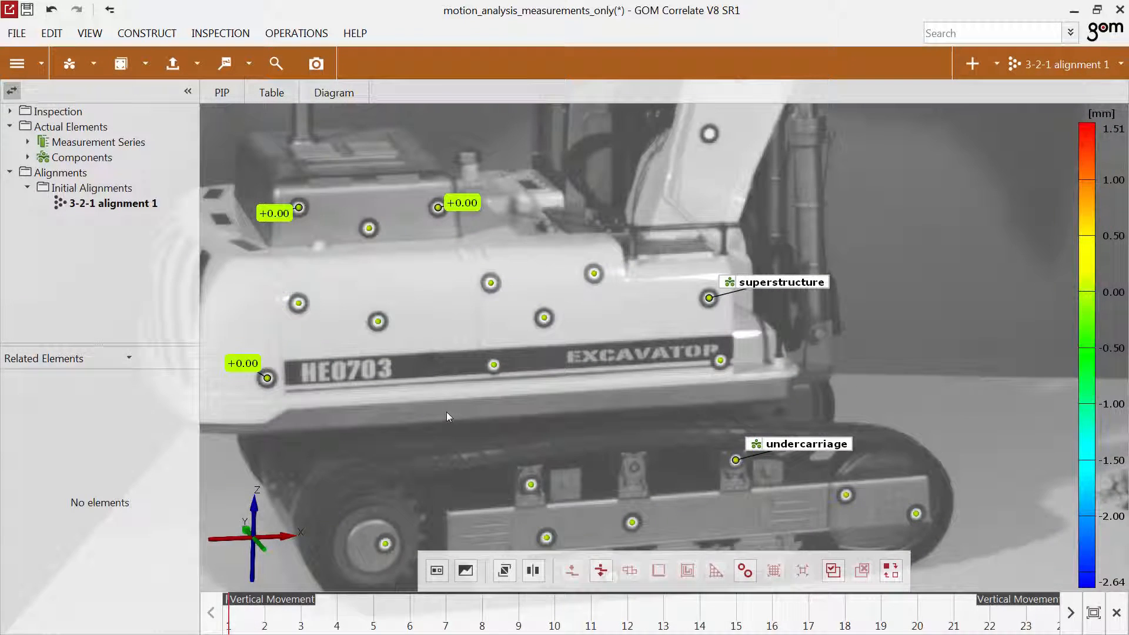
right_drag(461, 416, 494, 363)
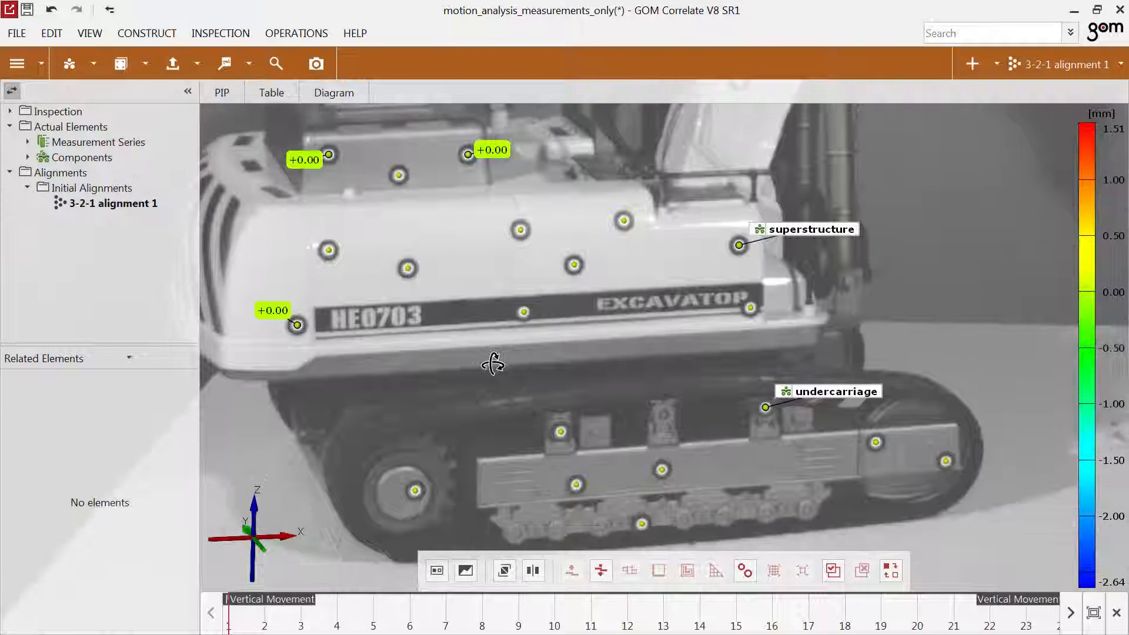
mouse_move(246, 616)
mouse_down()
mouse_move(350, 629)
mouse_move(918, 628)
mouse_move(239, 610)
mouse_up()
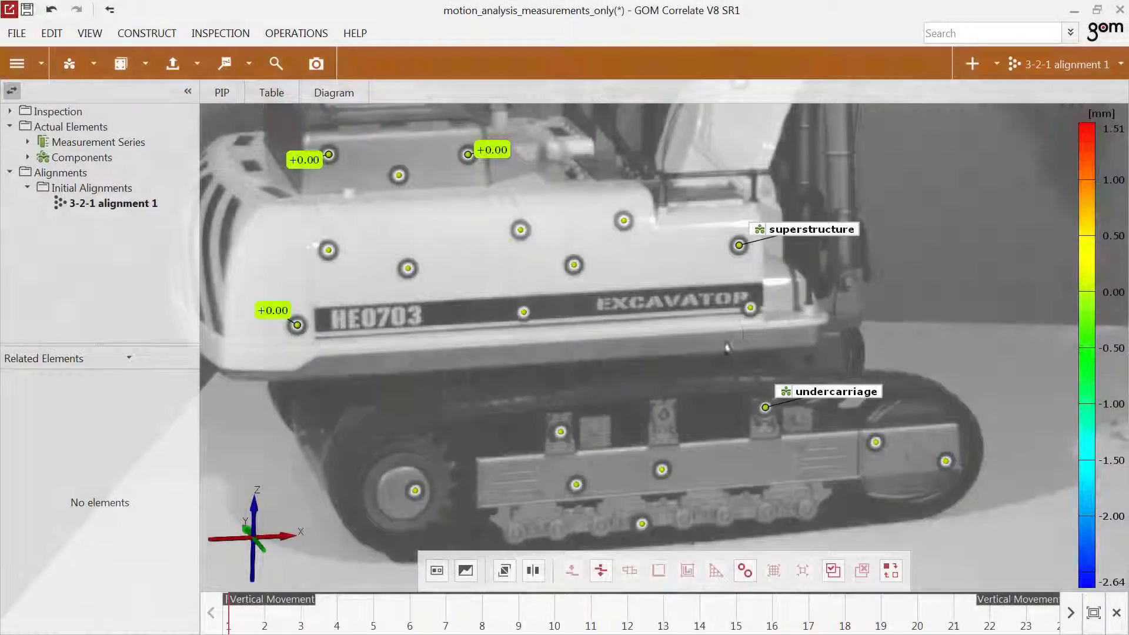
Create a rigid body motion compensation with Transform By Component, using the undercarriage as the actual component.
click(995, 66)
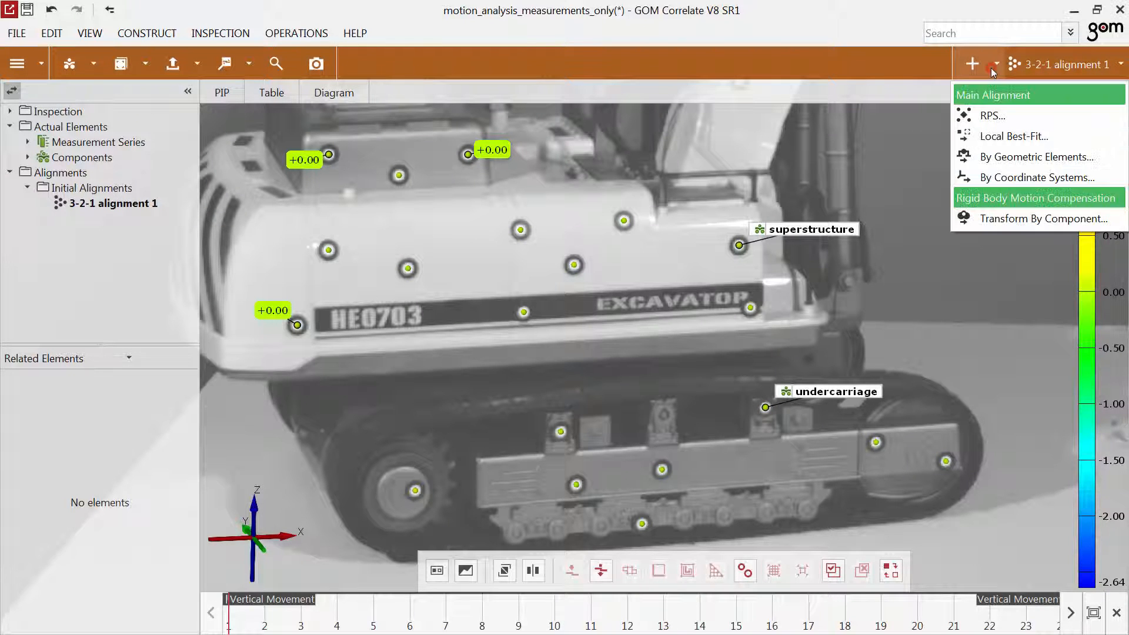
click(999, 218)
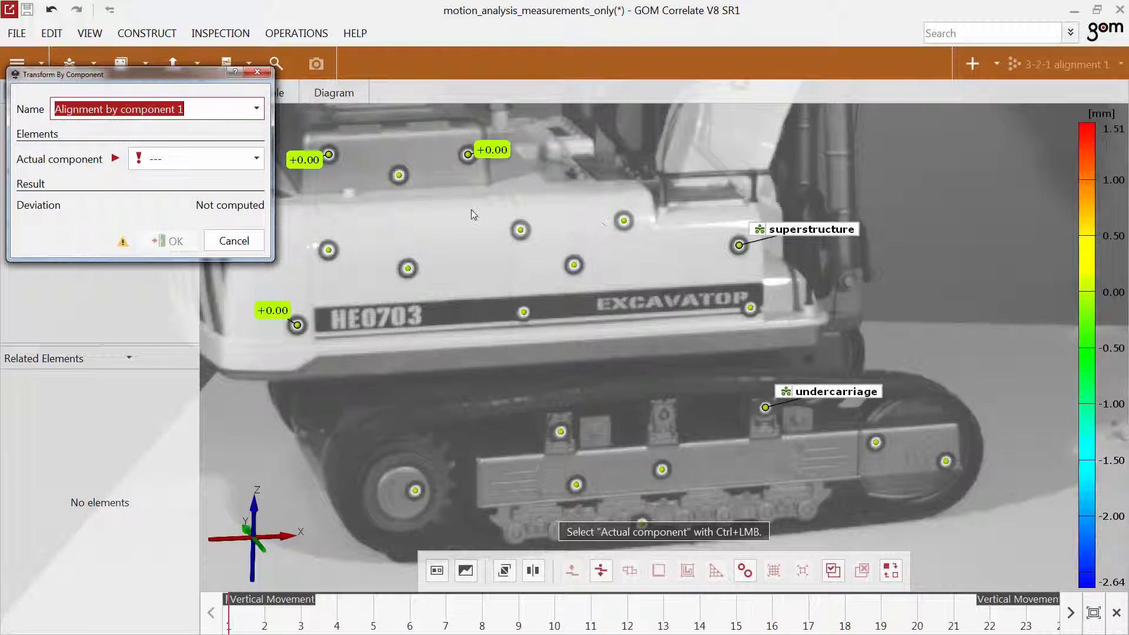
click(171, 160)
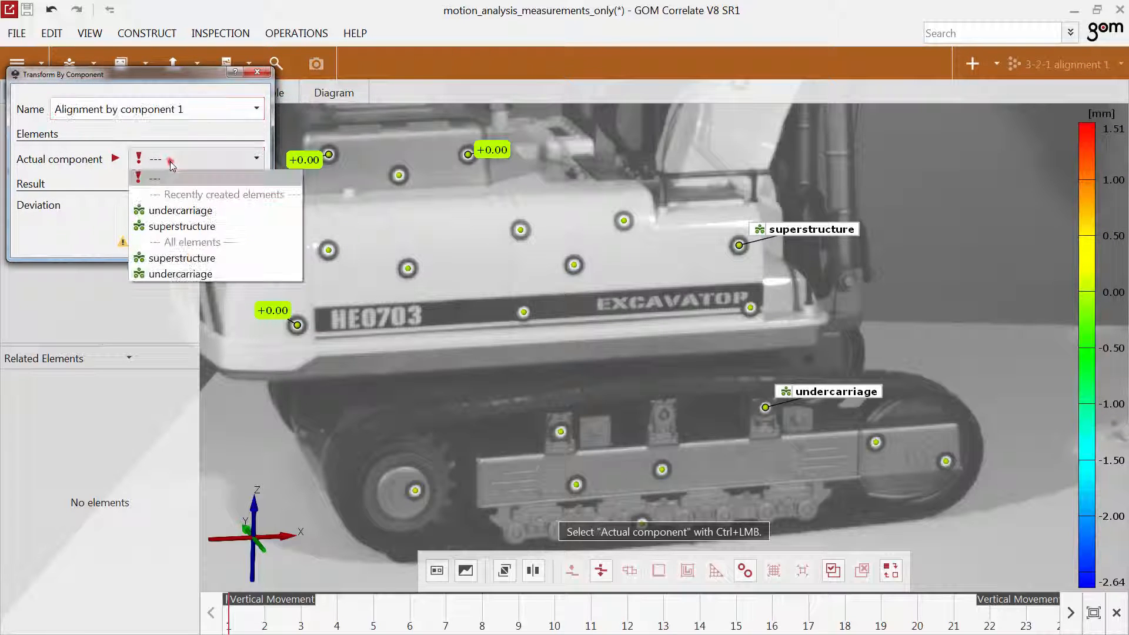
click(186, 212)
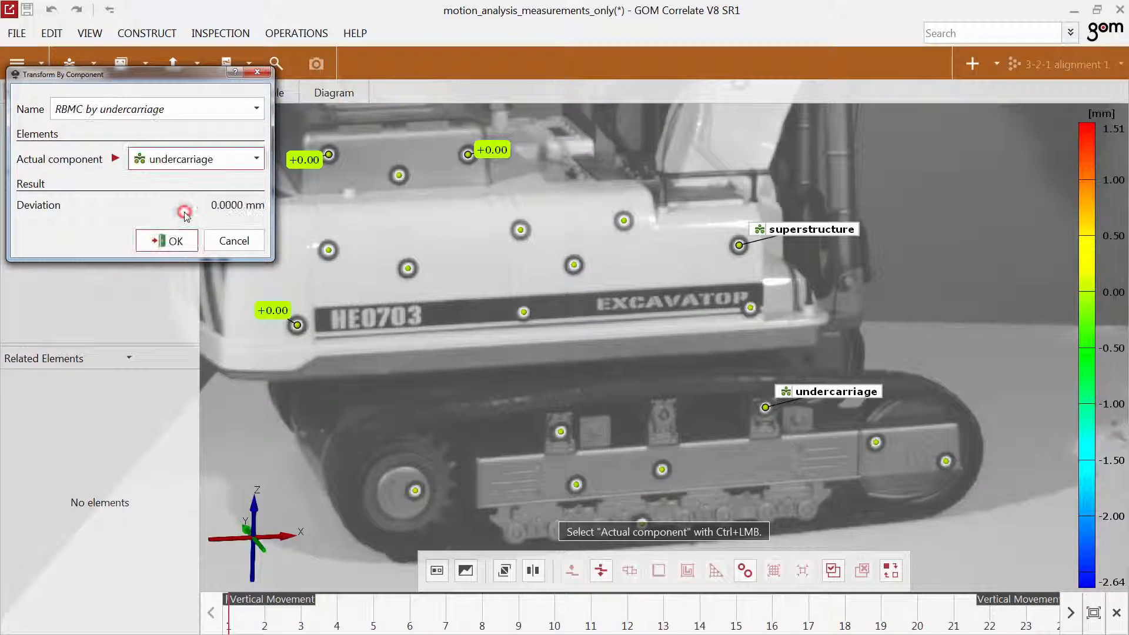
click(176, 241)
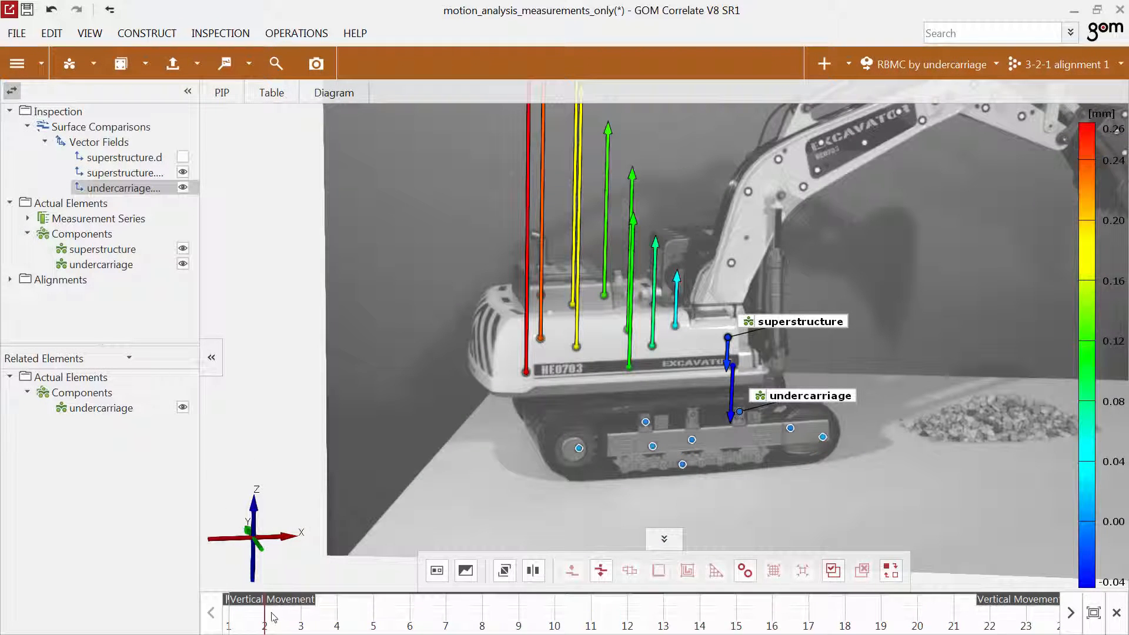
Compare the displacement vectors at stage 2 with the motion compensation disabled and with RBMC by undercarriage active.
mouse_move(288, 617)
mouse_down()
mouse_move(744, 631)
mouse_move(244, 629)
mouse_move(260, 628)
mouse_up()
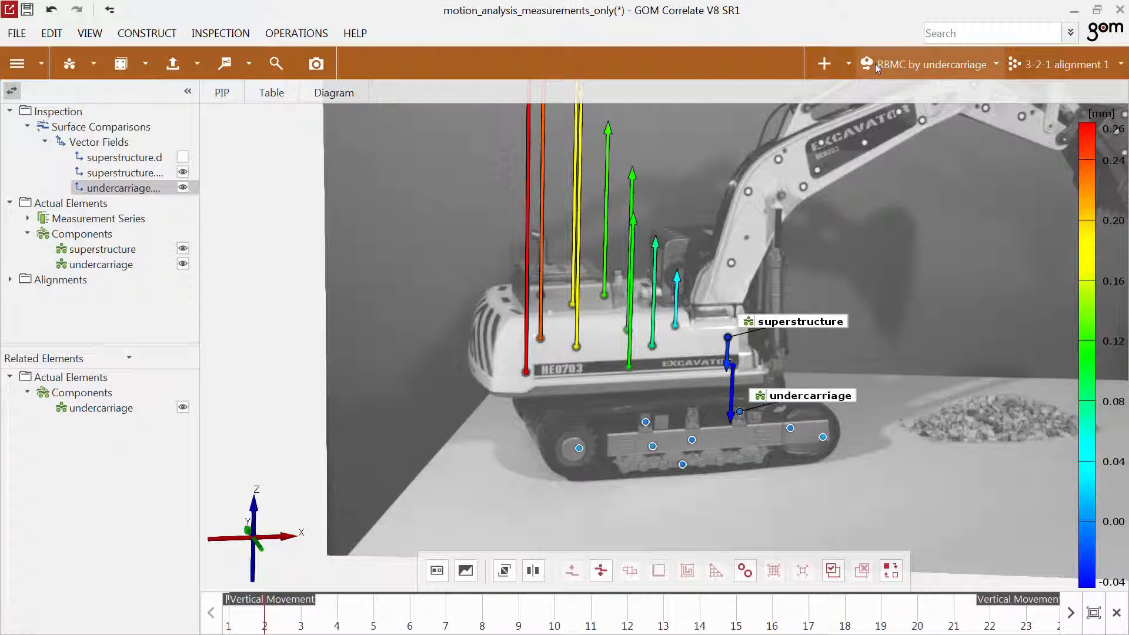
click(877, 66)
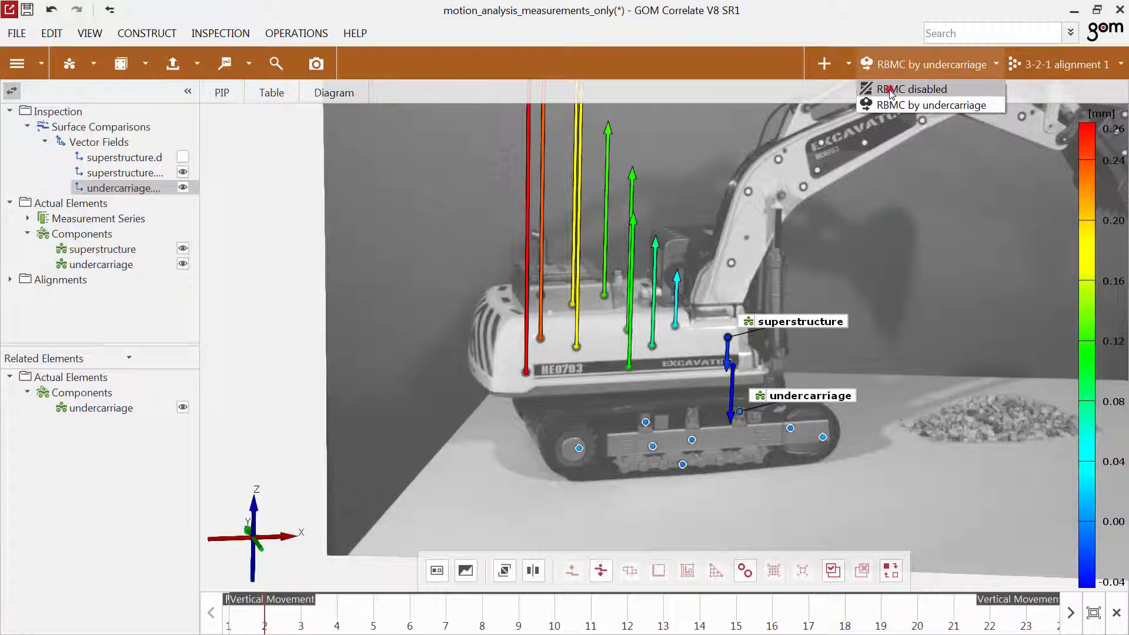
click(892, 91)
click(893, 69)
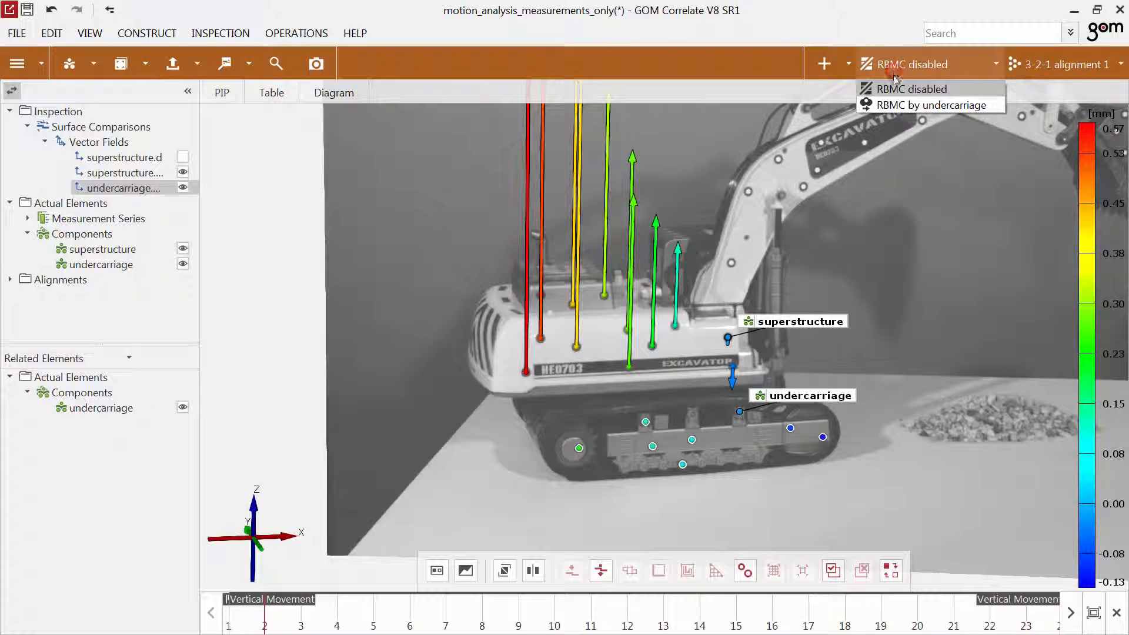
click(895, 106)
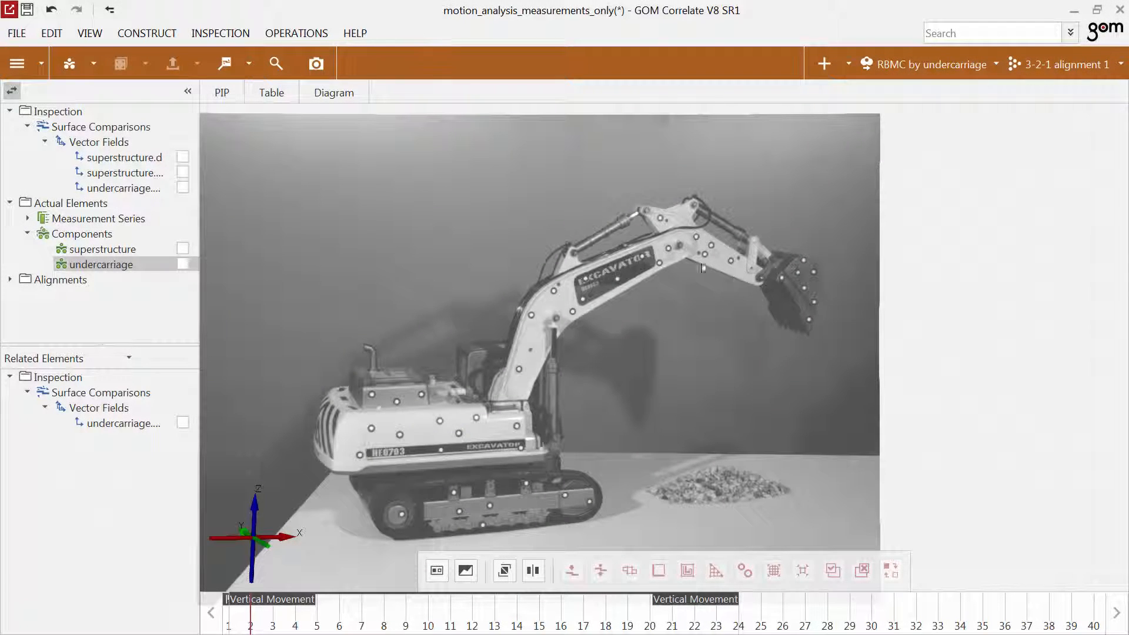
Create a rigid point component named boom from the points along the excavator's boom.
click(679, 228)
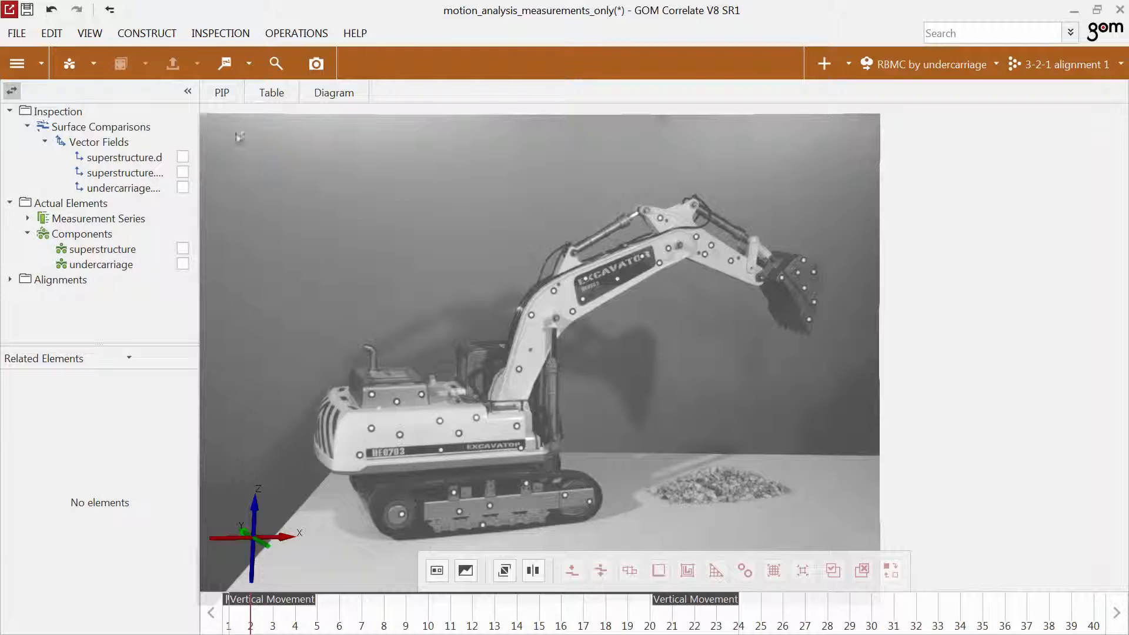
click(92, 64)
click(103, 116)
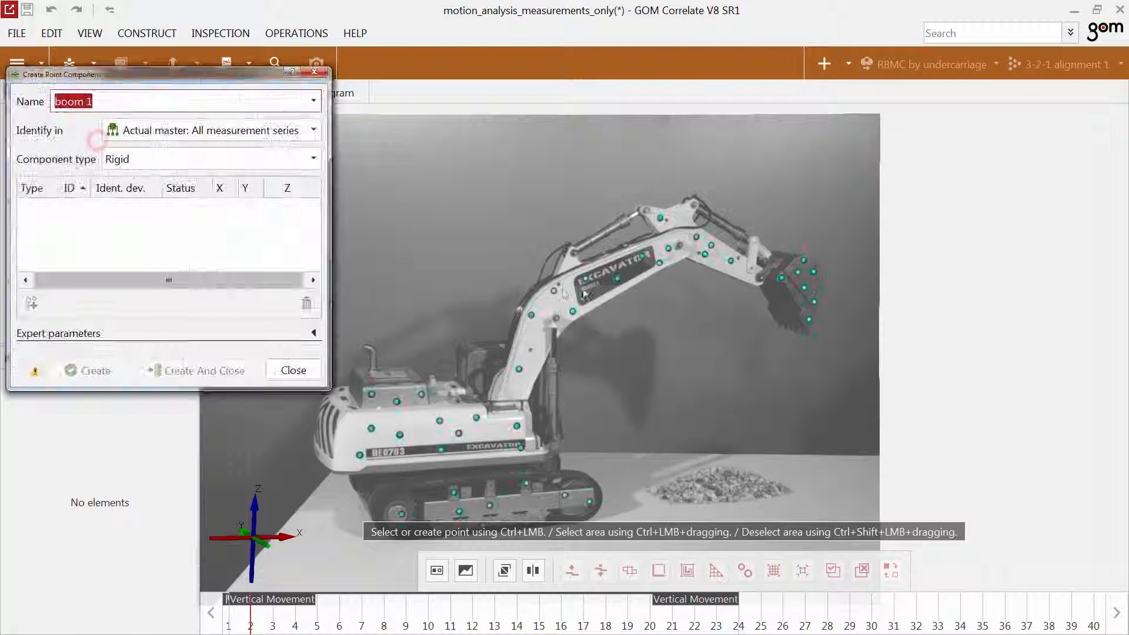
ctrl+drag(464, 234, 676, 397)
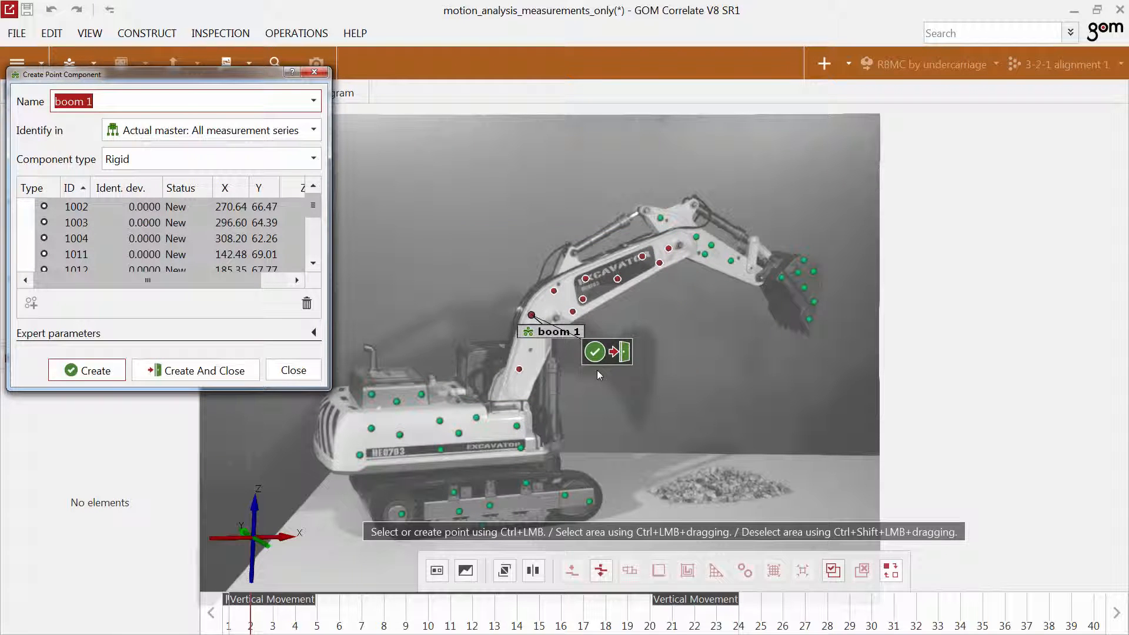
click(192, 101)
key(BackSpace)
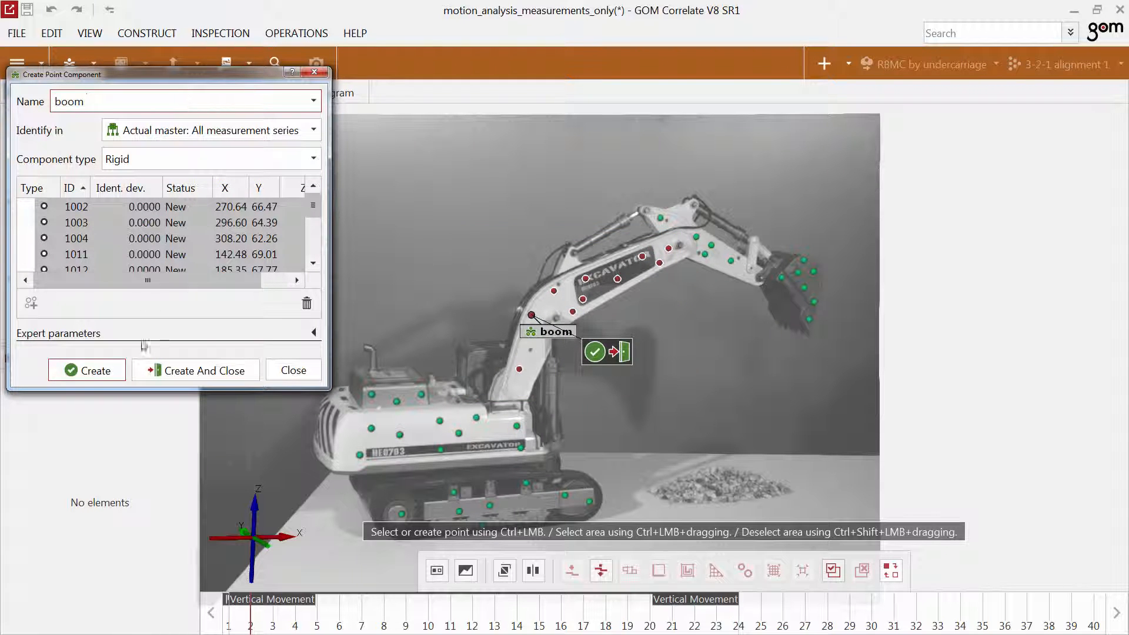
click(115, 374)
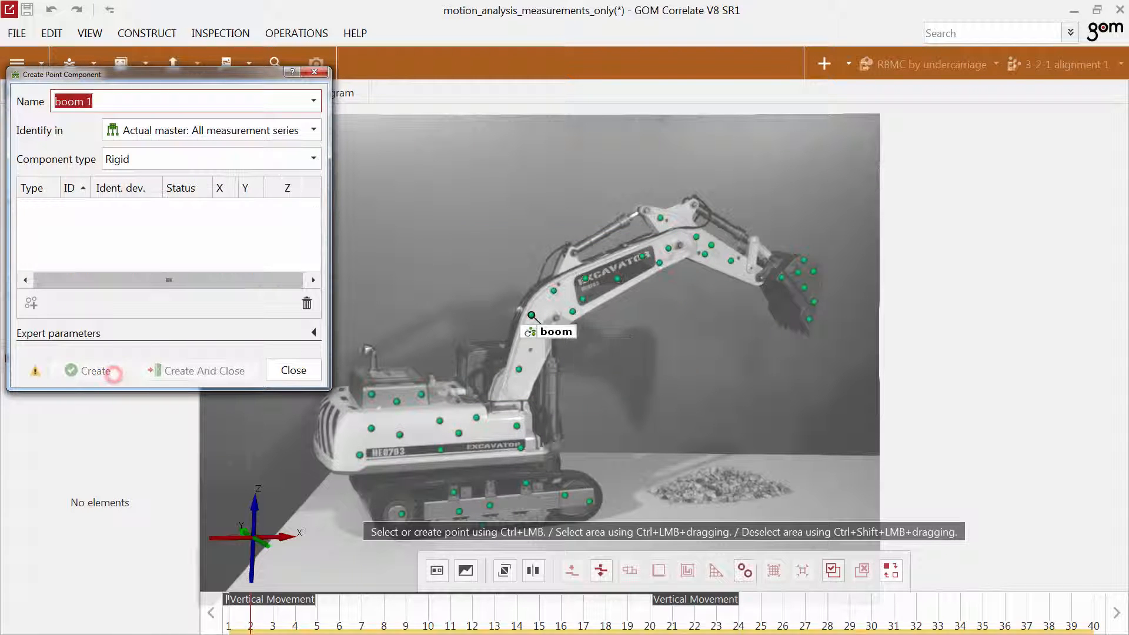
Create a rigid point component named arm from the points on the excavator's arm between boom and bucket.
ctrl+click(661, 219)
ctrl+click(705, 254)
ctrl+click(711, 245)
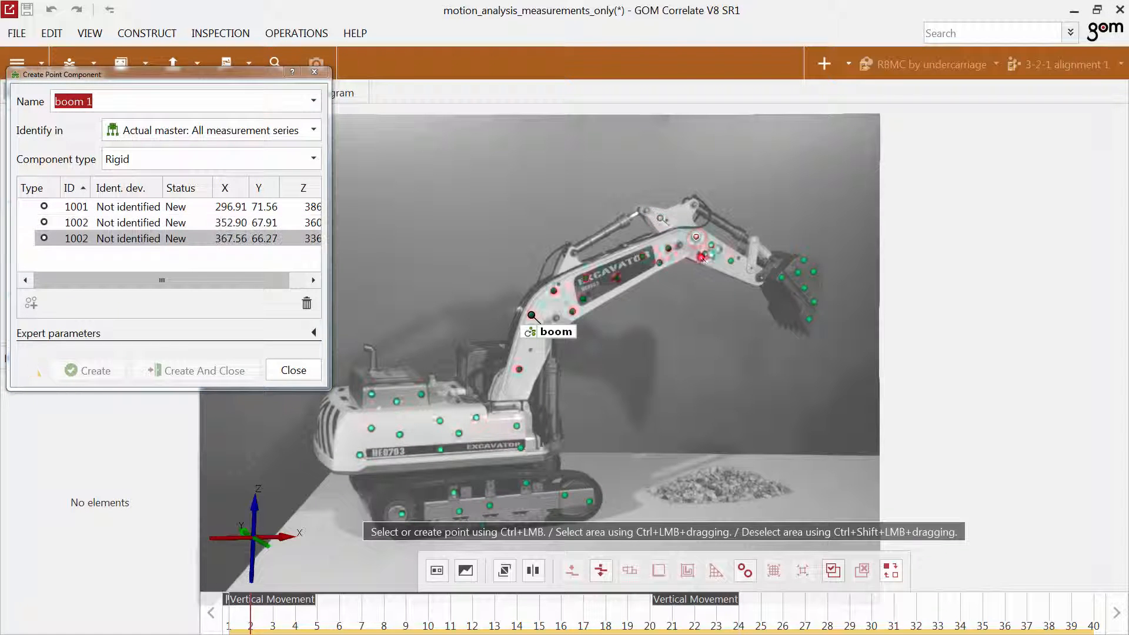
ctrl+click(731, 262)
ctrl+click(731, 261)
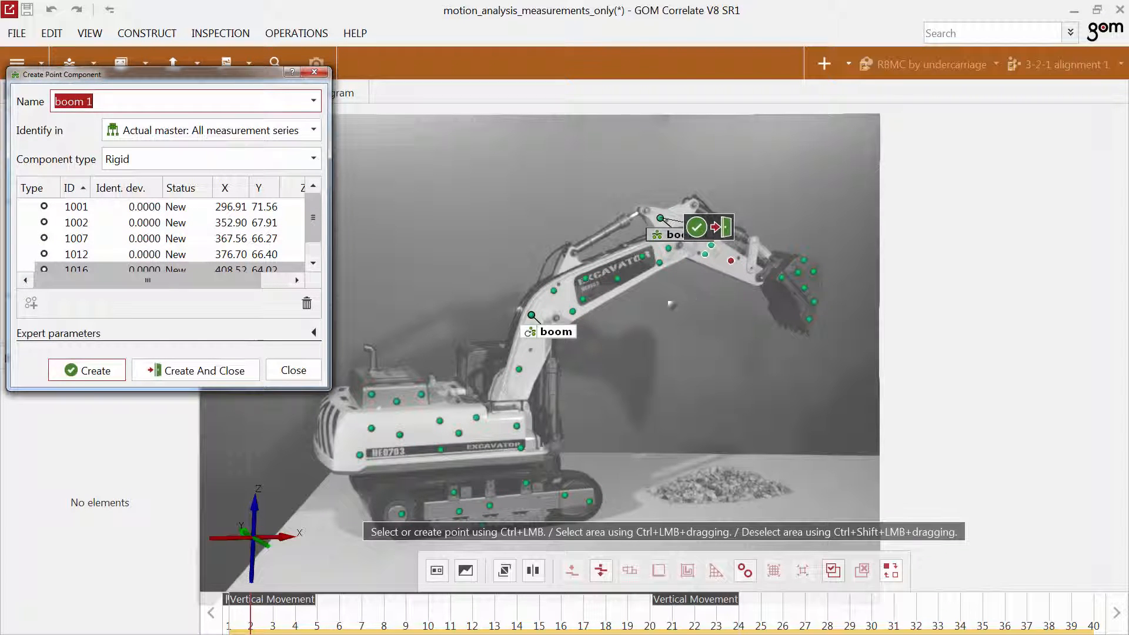
text(arm)
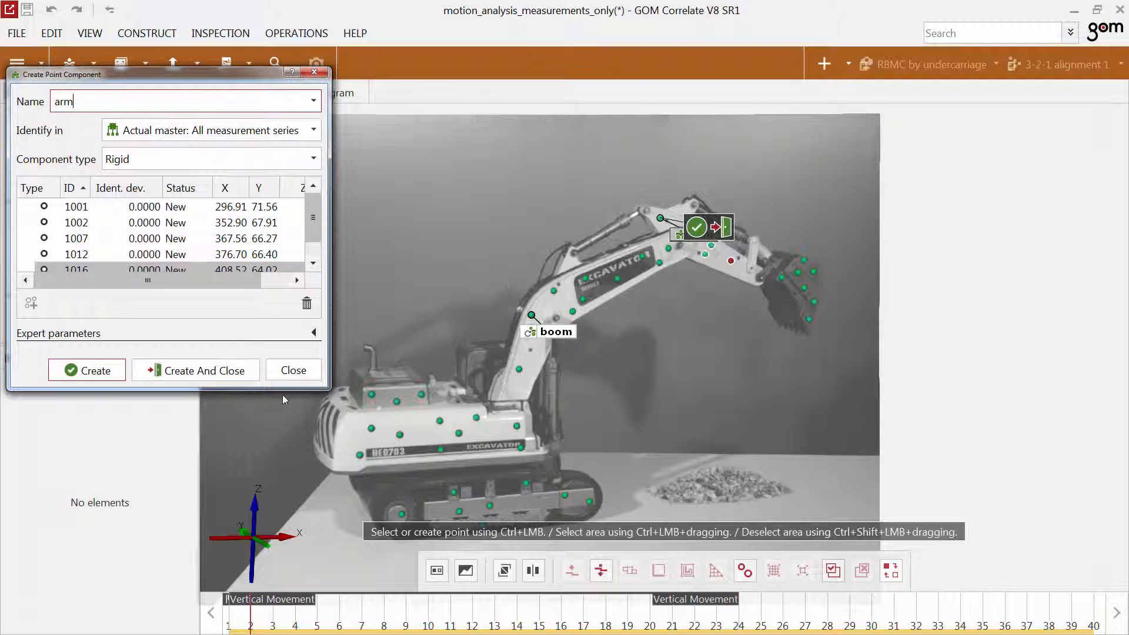
click(199, 374)
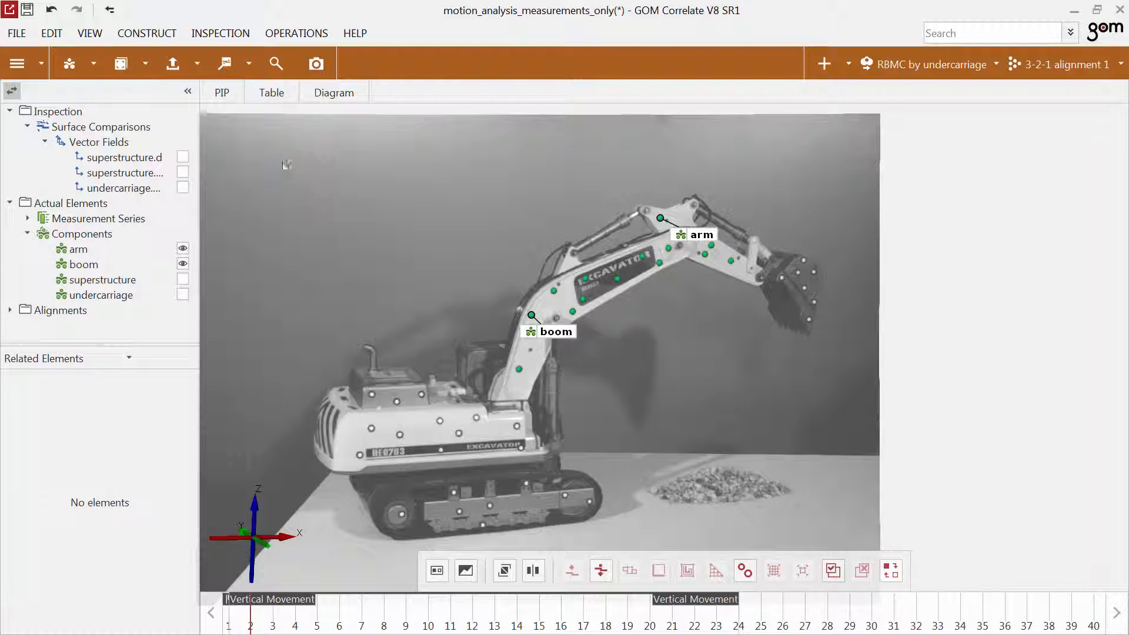
Construct a 2-Point Line along the boom between its lower middle point and the point near the arm joint.
click(154, 33)
mouse_move(168, 79)
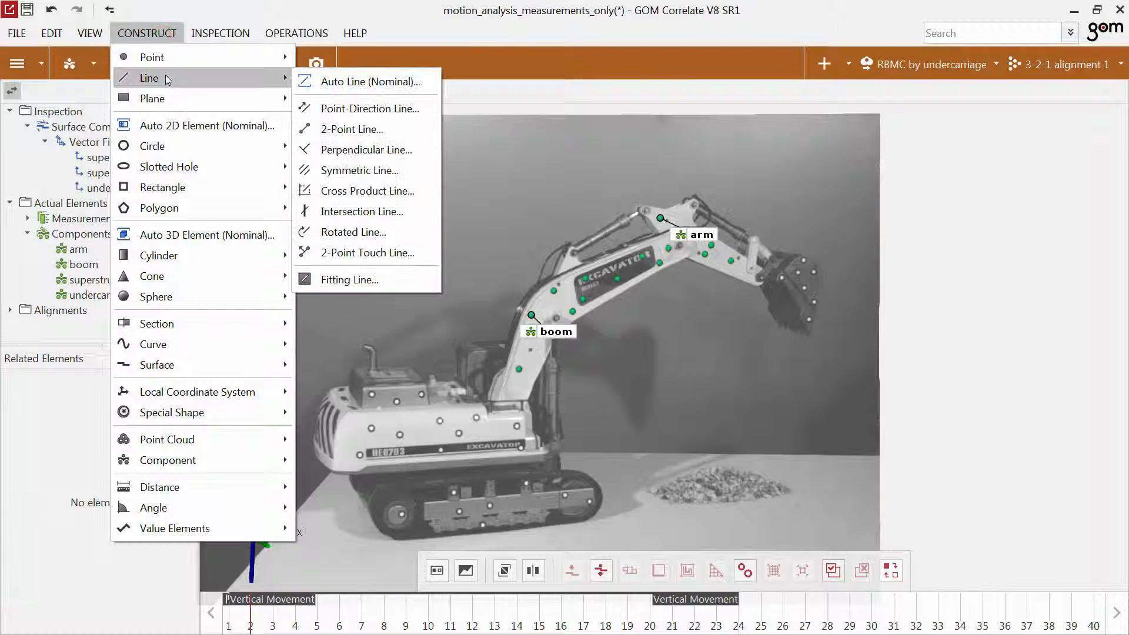
click(337, 129)
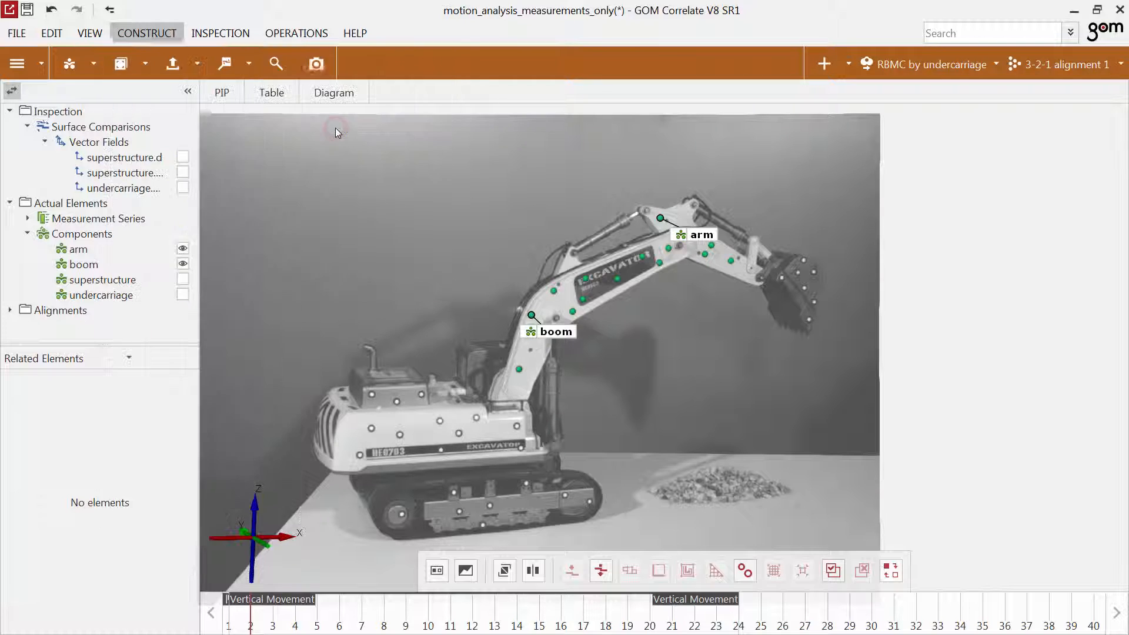
ctrl+click(573, 313)
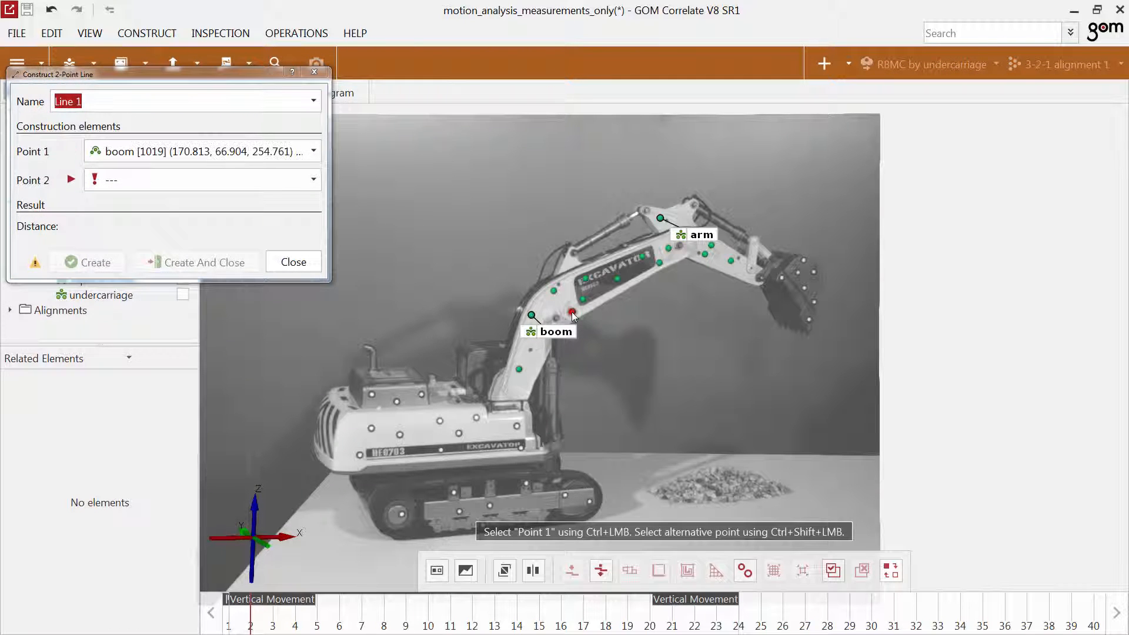
ctrl+click(660, 264)
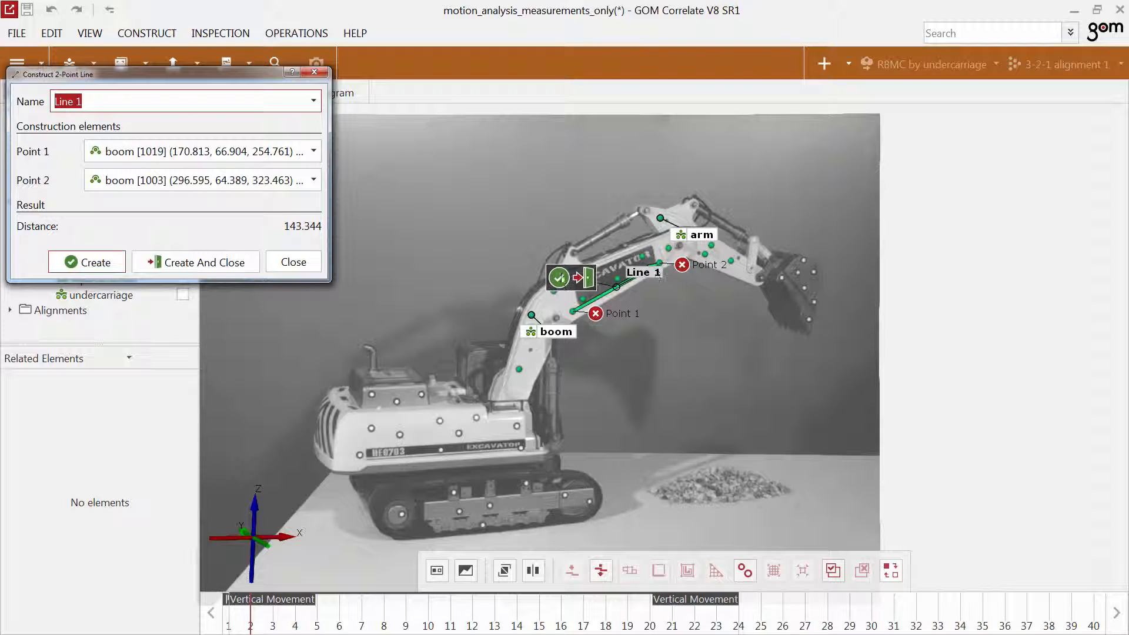
click(558, 277)
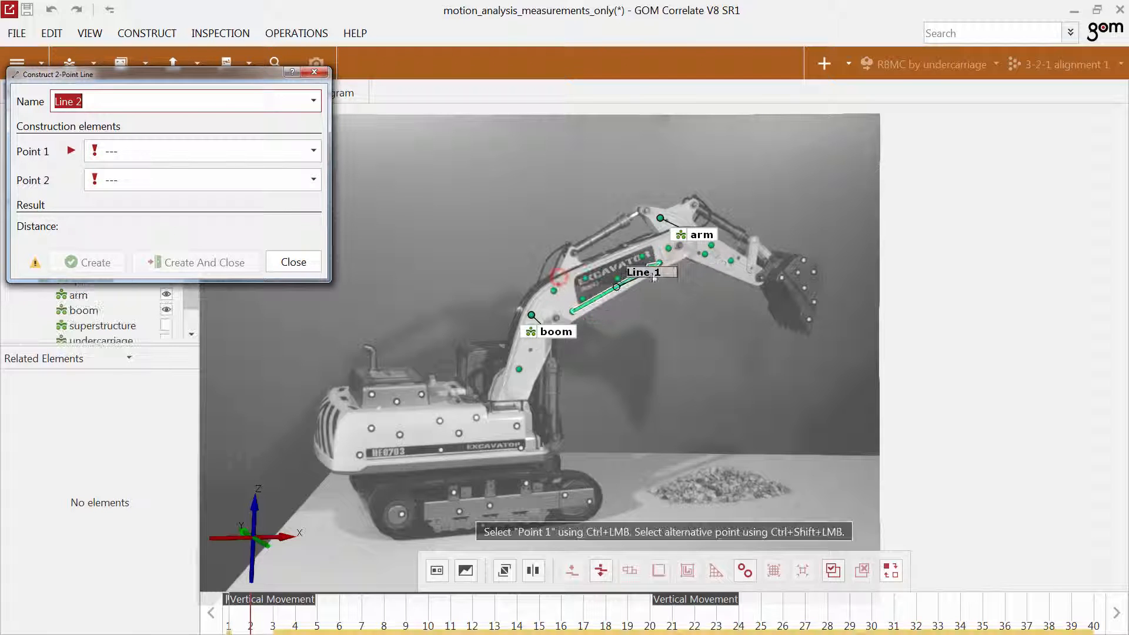
Construct a second 2-Point Line on the arm, from the point nearest the bucket back to the point near the joint.
ctrl+click(707, 259)
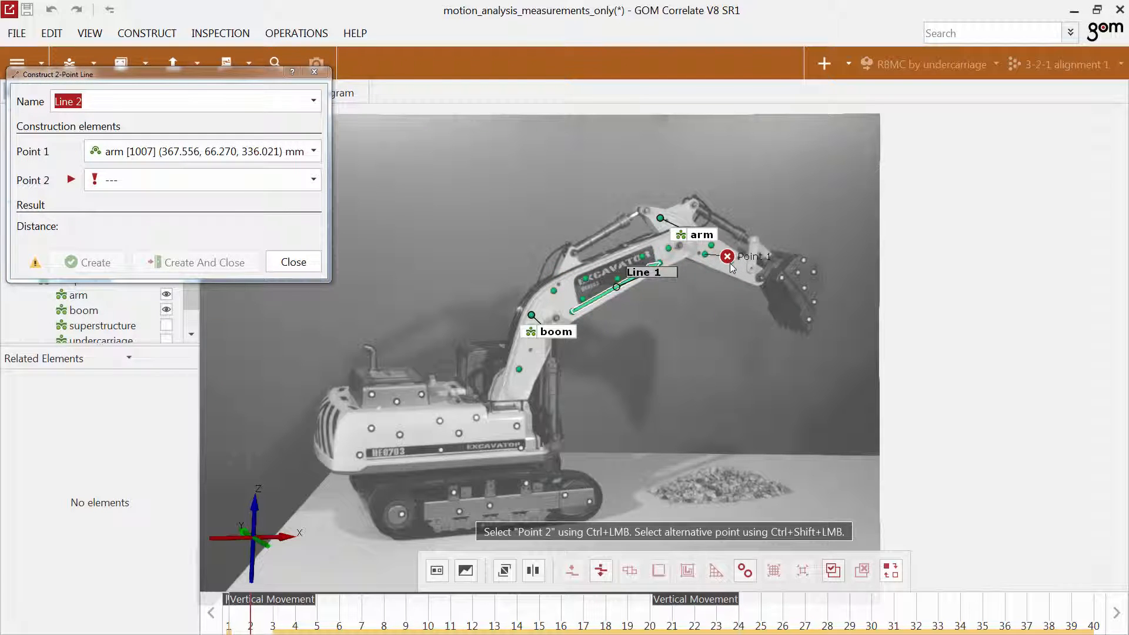
click(729, 260)
ctrl+click(731, 261)
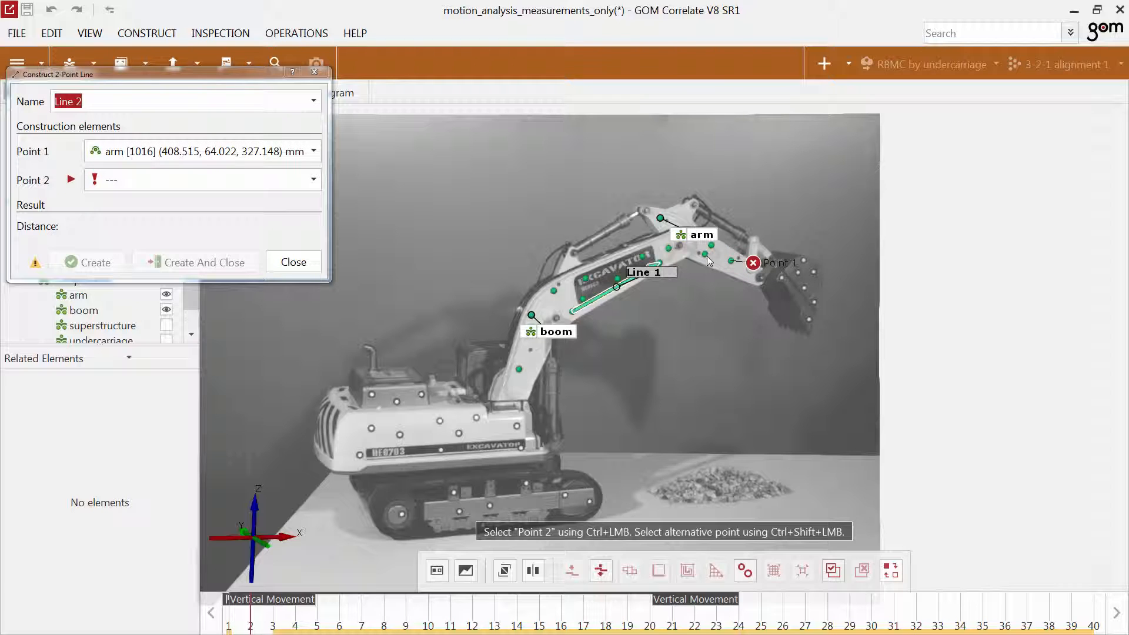
ctrl+click(707, 259)
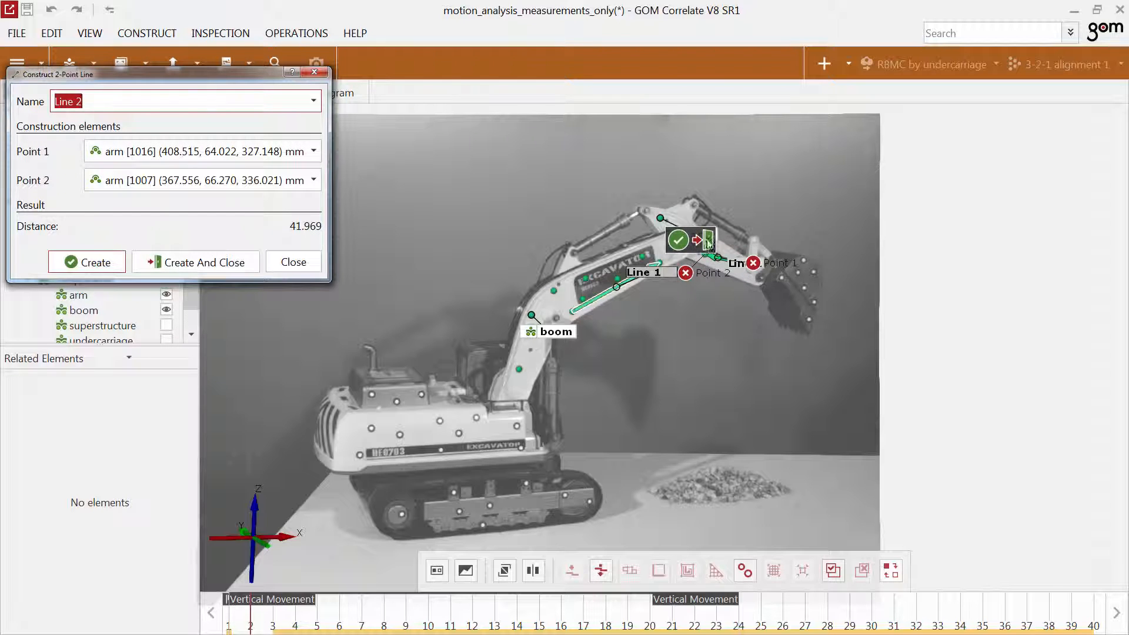
click(709, 241)
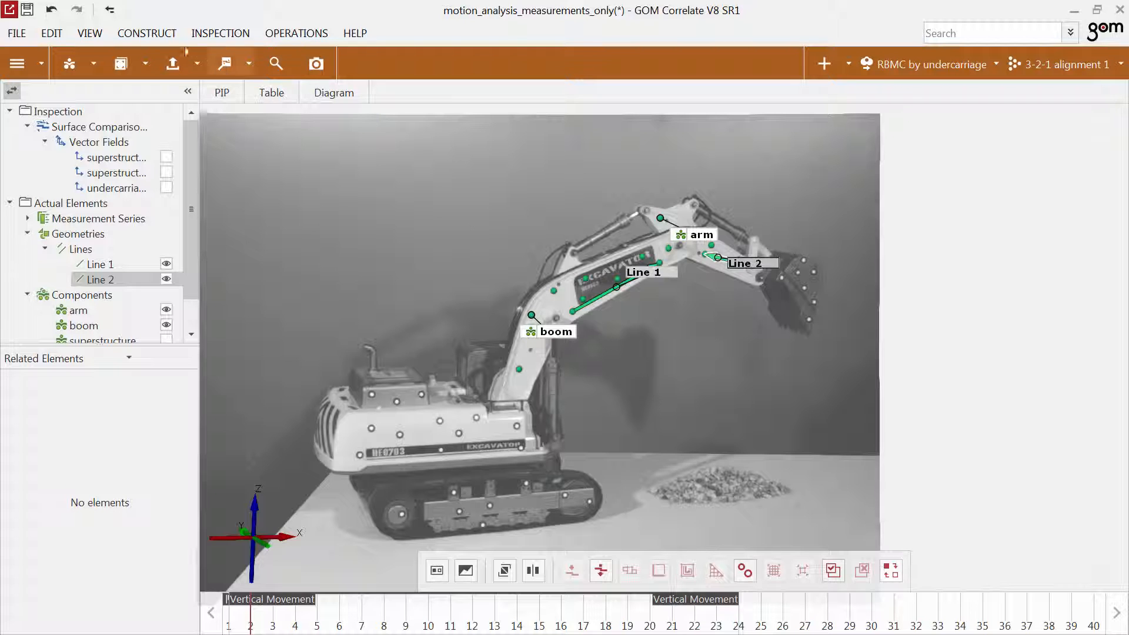
Construct a 2-Directions Angle between the boom line and the arm line, with both directions inverted.
click(146, 33)
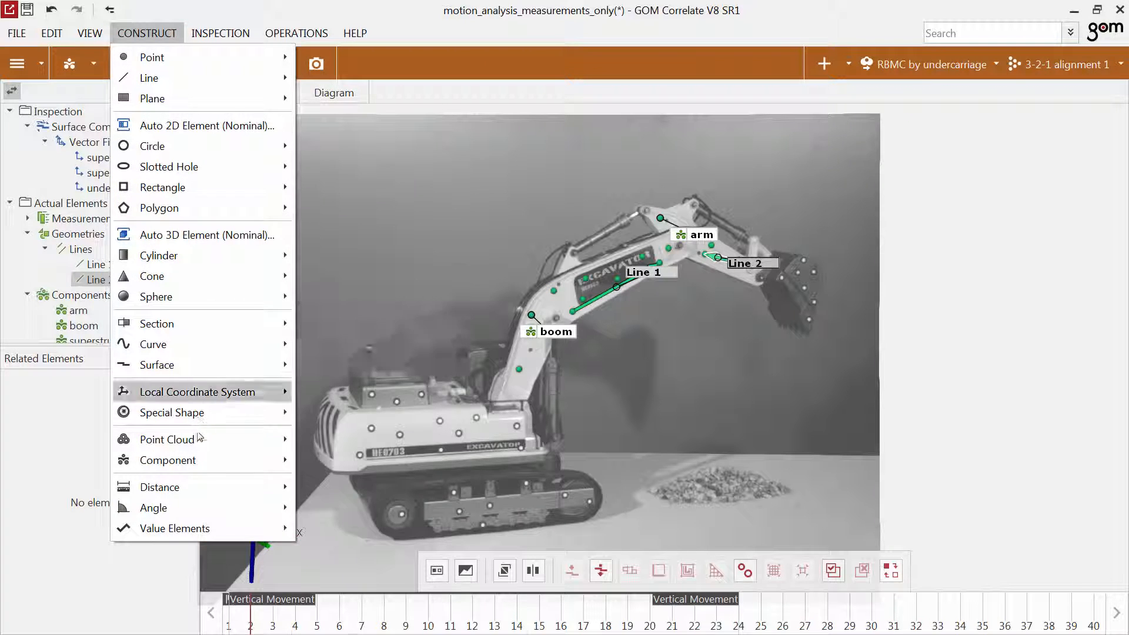
mouse_move(207, 514)
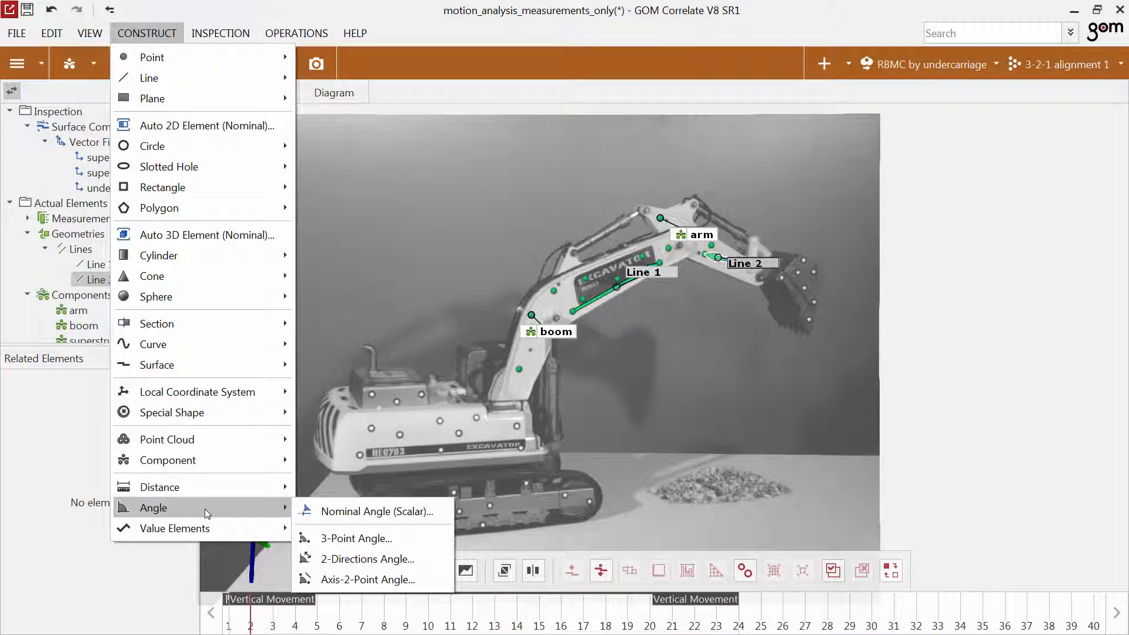
click(347, 563)
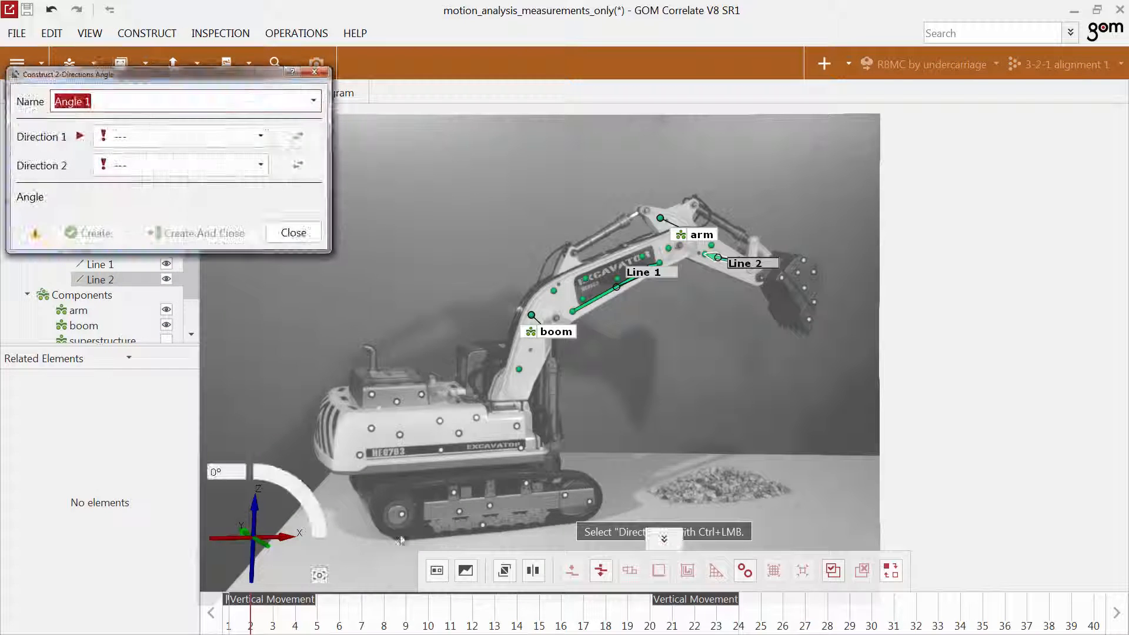
ctrl+click(640, 279)
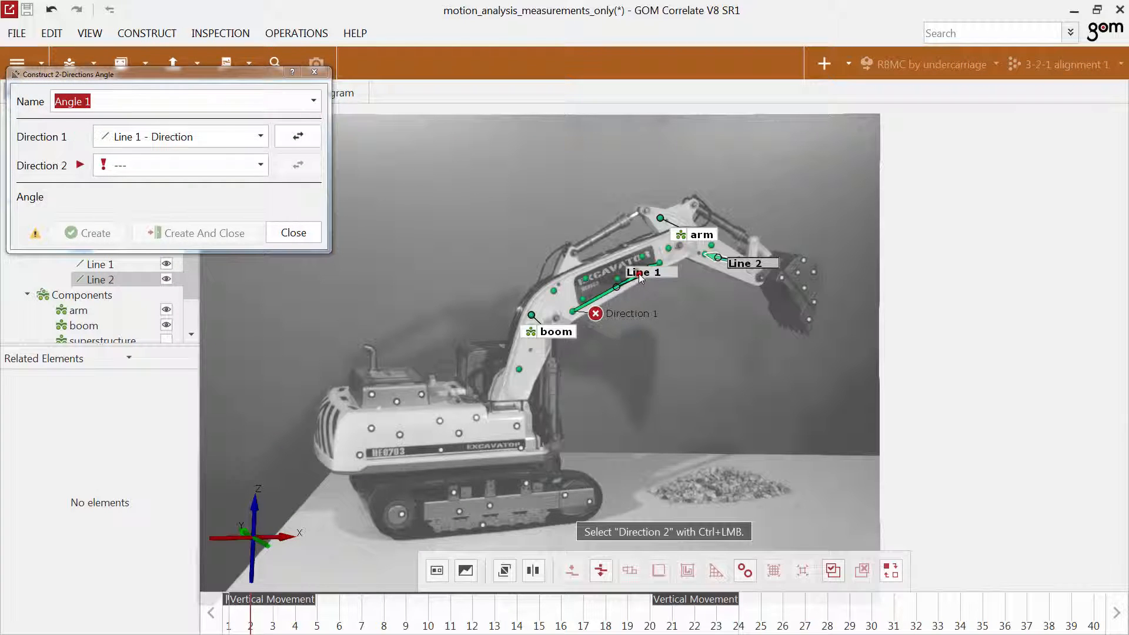
ctrl+click(752, 265)
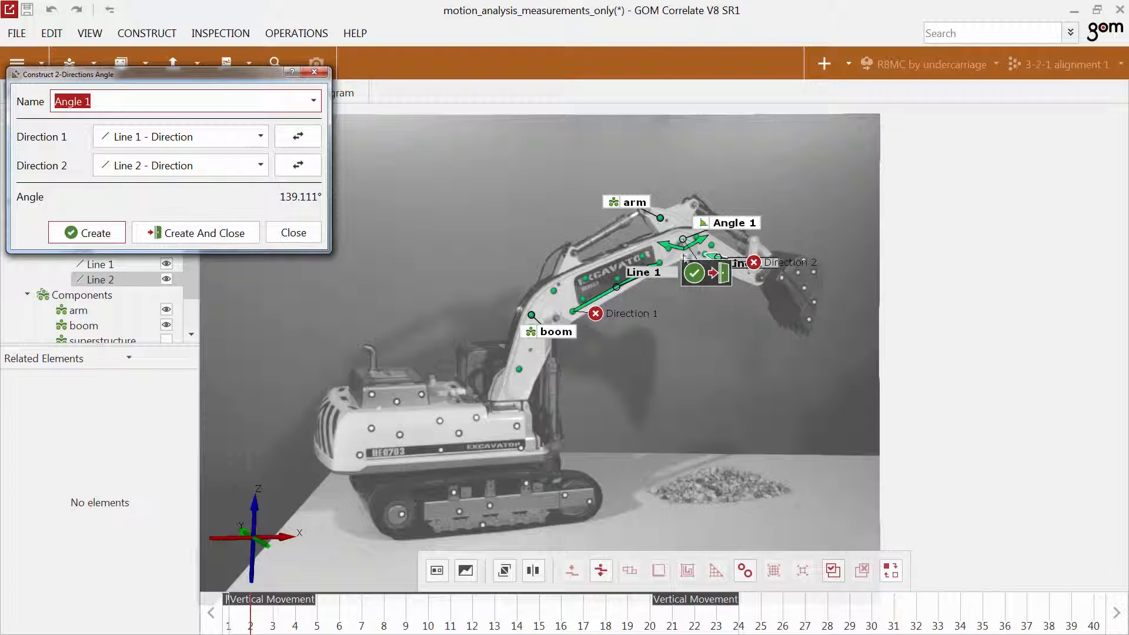
click(295, 140)
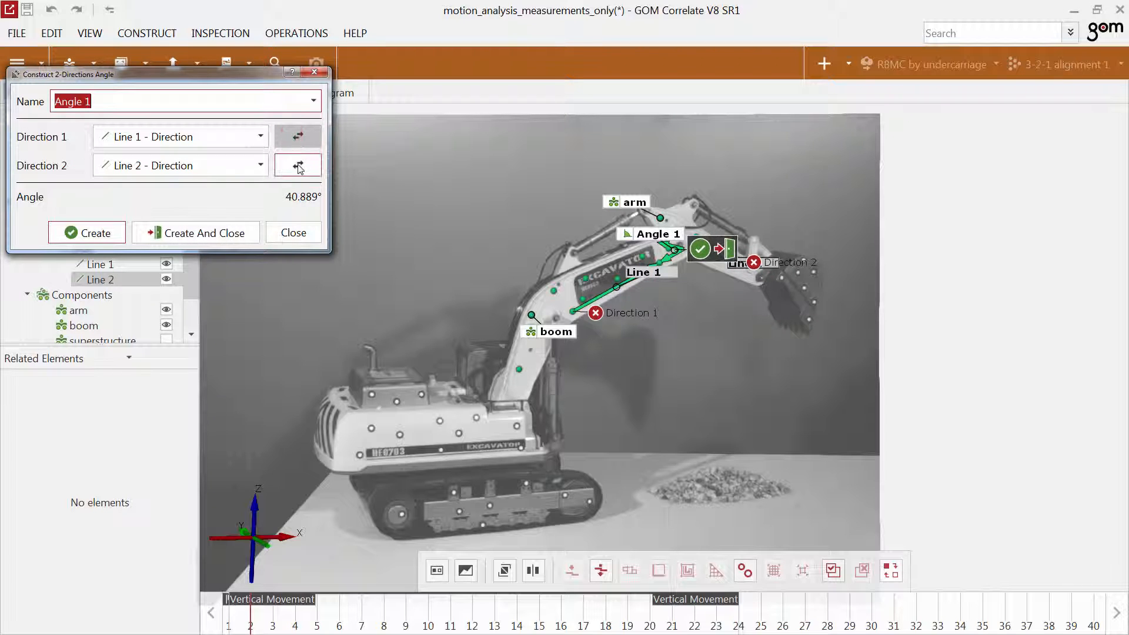
click(298, 166)
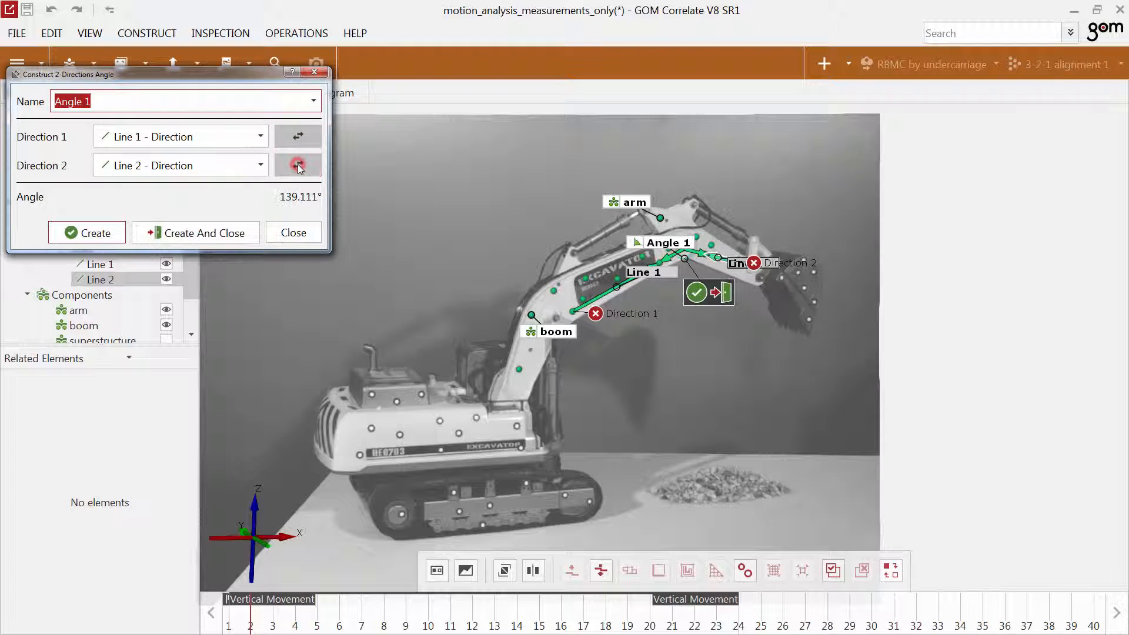
click(239, 244)
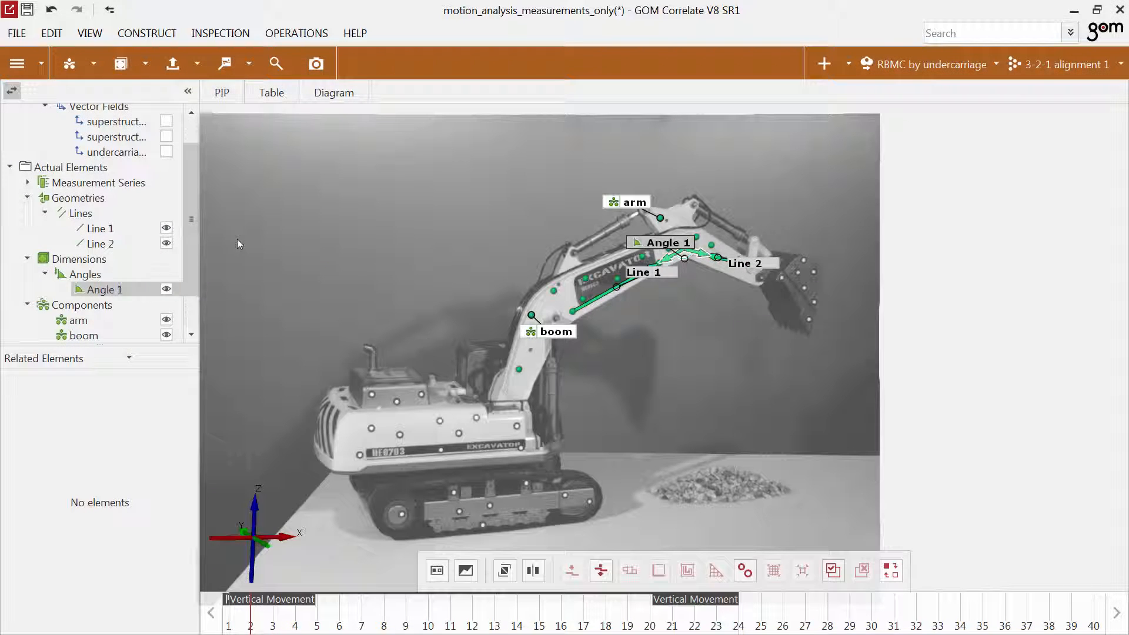
Create an Angle check on the angle between boom and arm, compared against a fixed value.
click(277, 64)
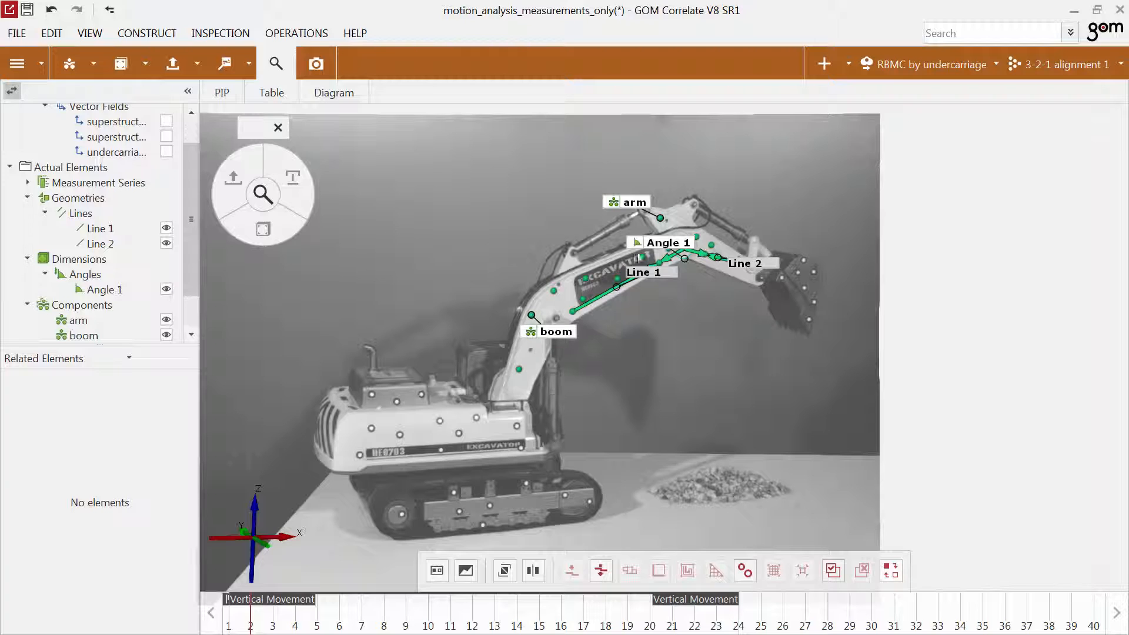
click(657, 243)
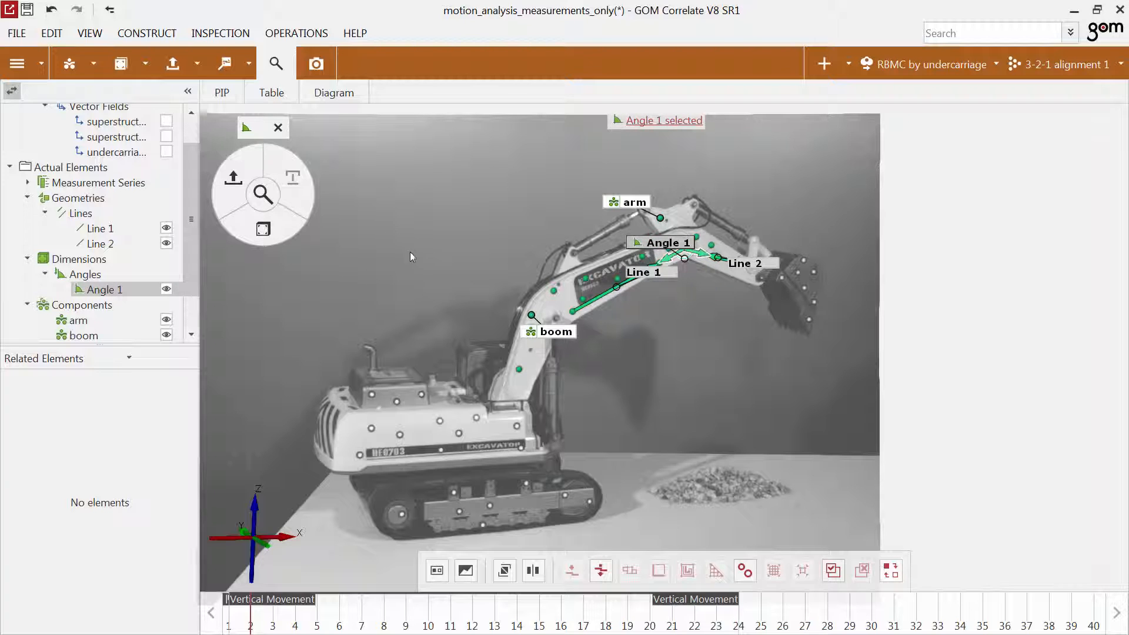
click(286, 231)
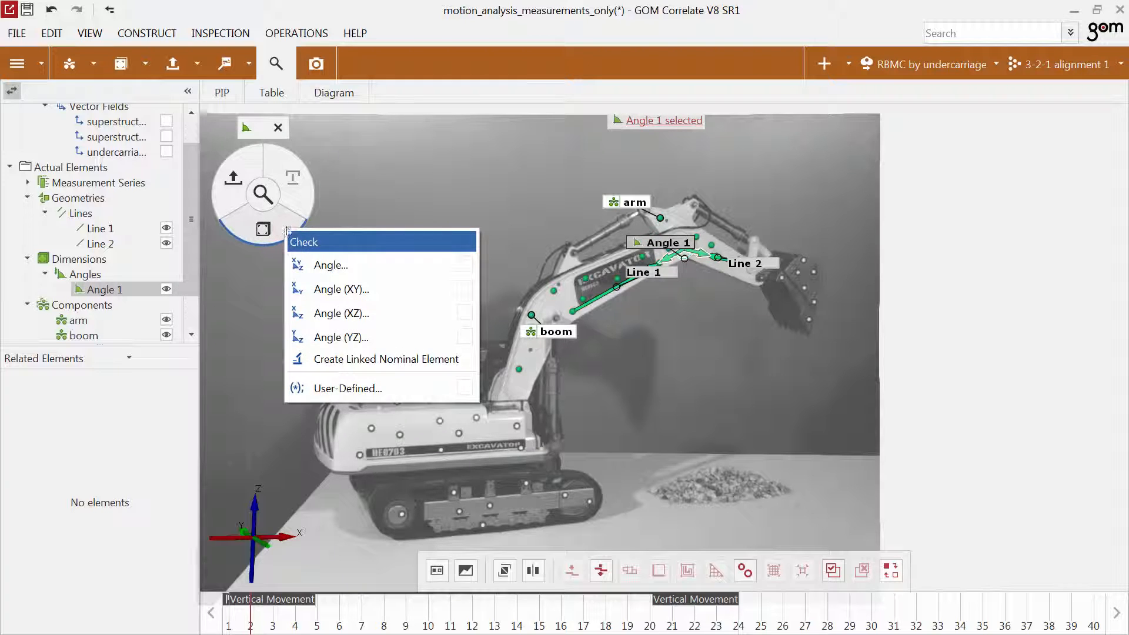
click(325, 265)
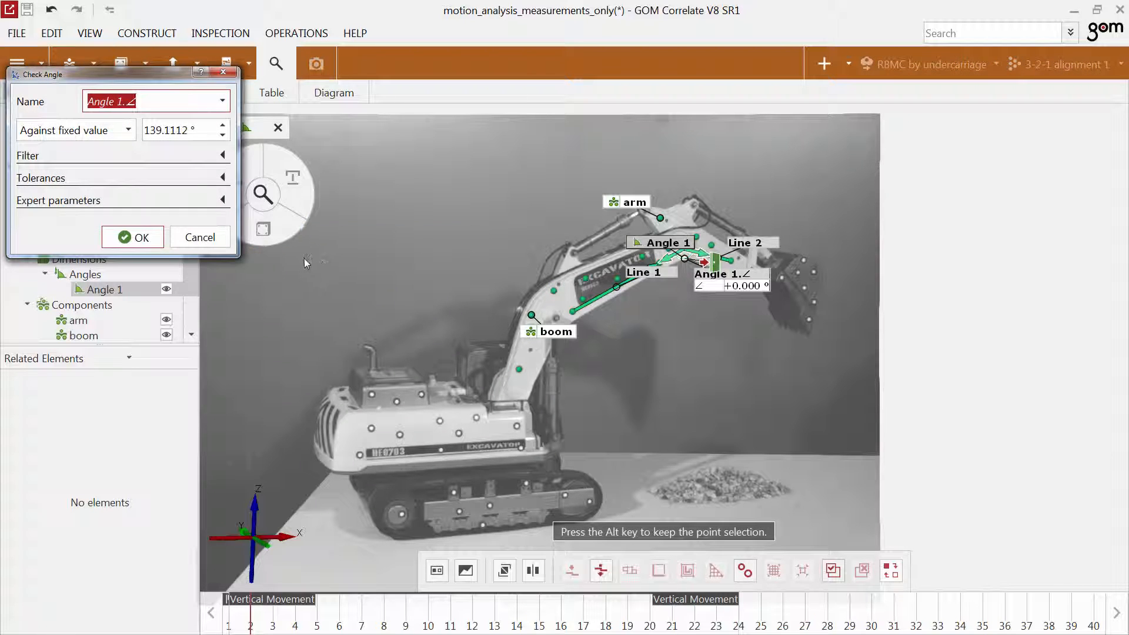
click(140, 237)
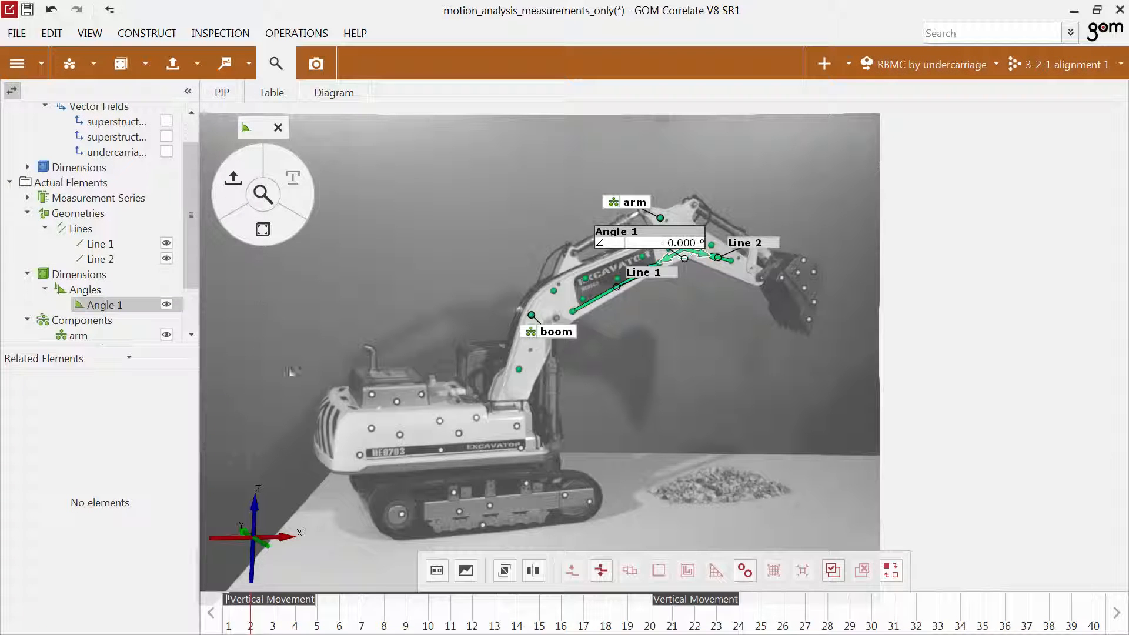
Examine the boom-to-arm angle change in a diagram while moving through the stages from stage 2 onwards.
mouse_move(250, 626)
mouse_down()
mouse_move(606, 627)
mouse_move(251, 627)
mouse_up()
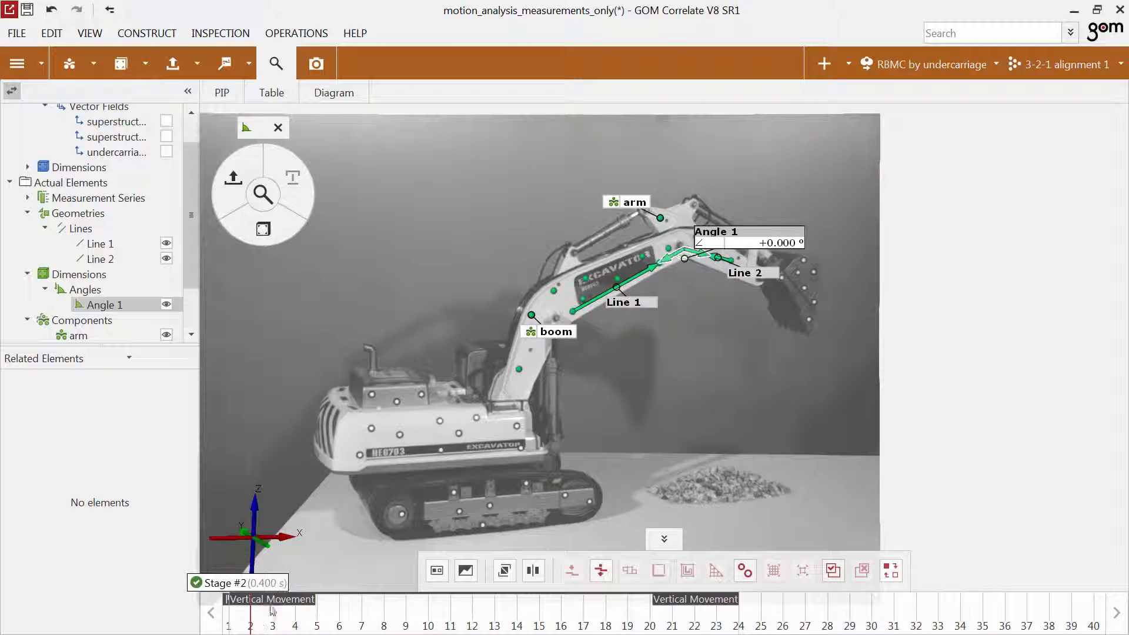
click(327, 93)
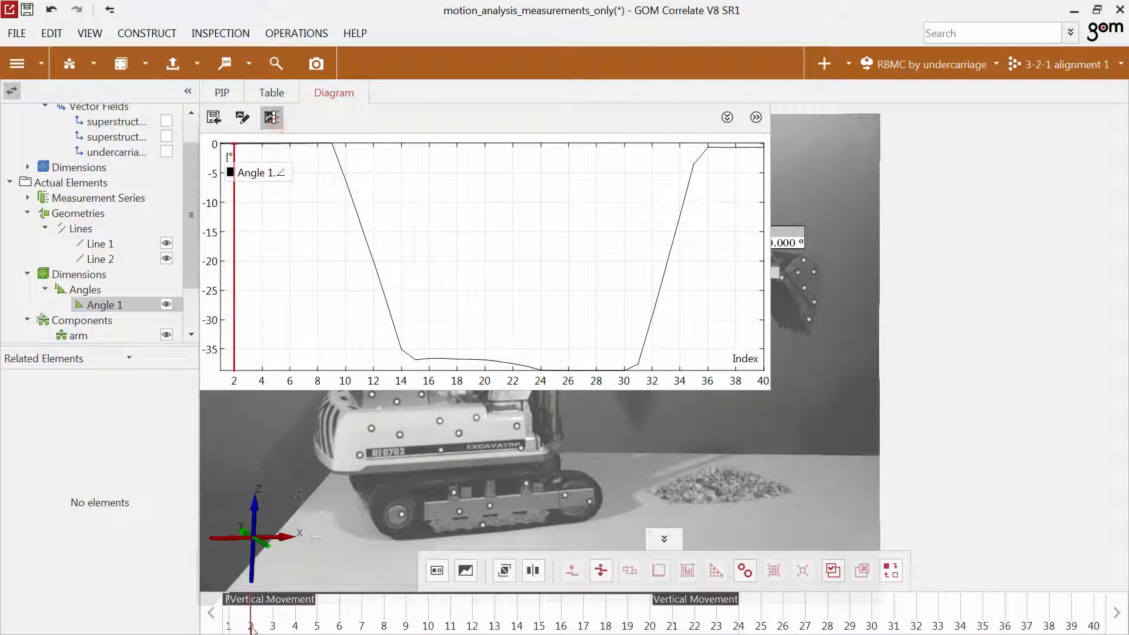
drag(266, 629, 606, 627)
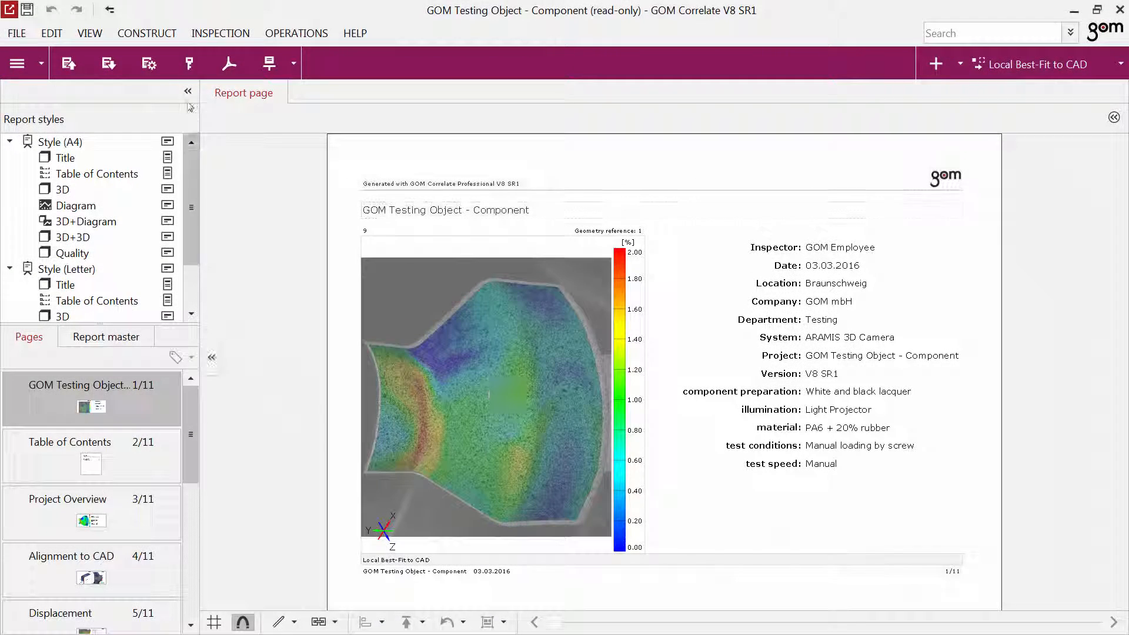
Open the project keywords of the GOM Testing Object - Component report.
click(188, 63)
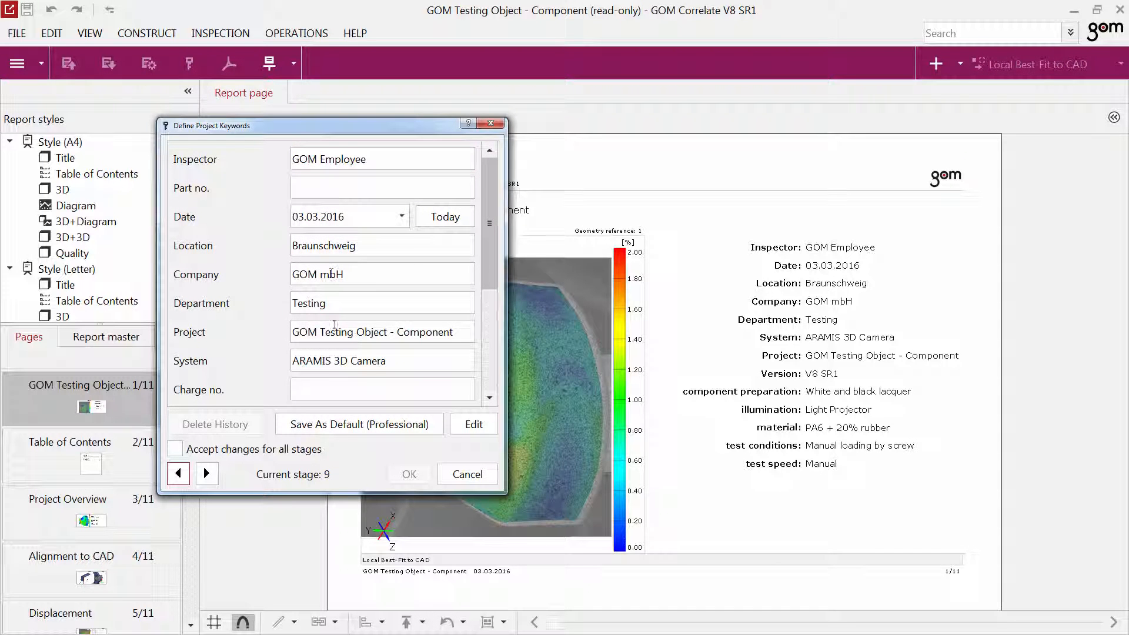